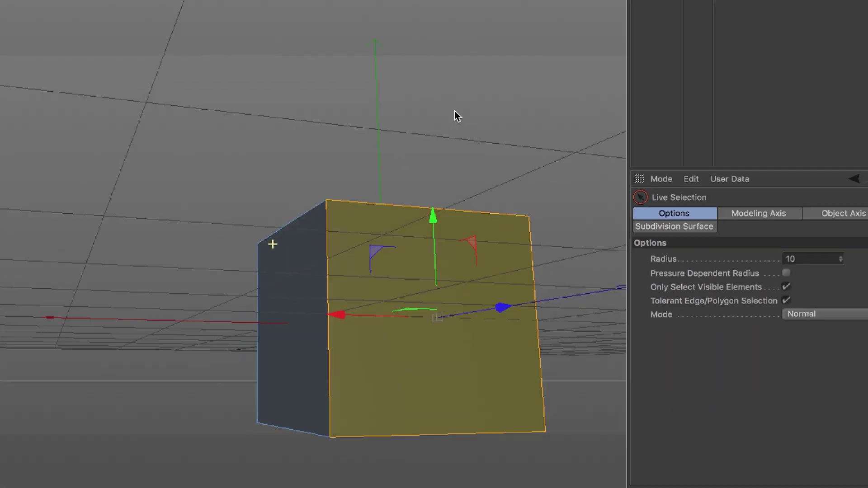
# Clear the selection of the cube's front face
pyautogui.keyDown('alt'); pyautogui.moveTo(534, 247); pyautogui.dragTo(426, 141); pyautogui.keyUp('alt')
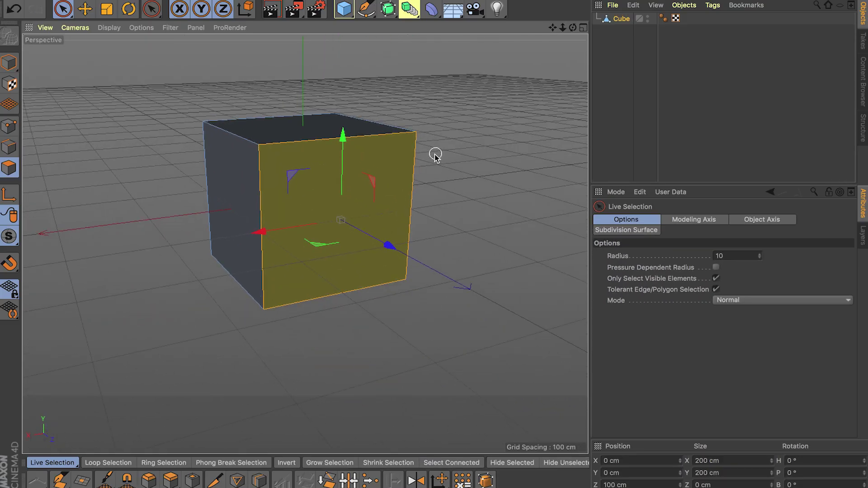
pyautogui.click(469, 195)
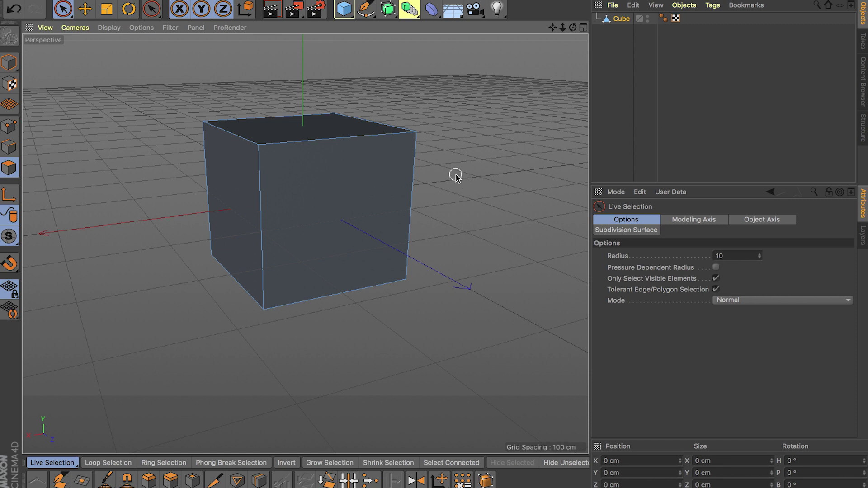
pyautogui.keyDown('alt'); pyautogui.moveTo(456, 176); pyautogui.dragTo(430, 194, button='middle'); pyautogui.keyUp('alt')
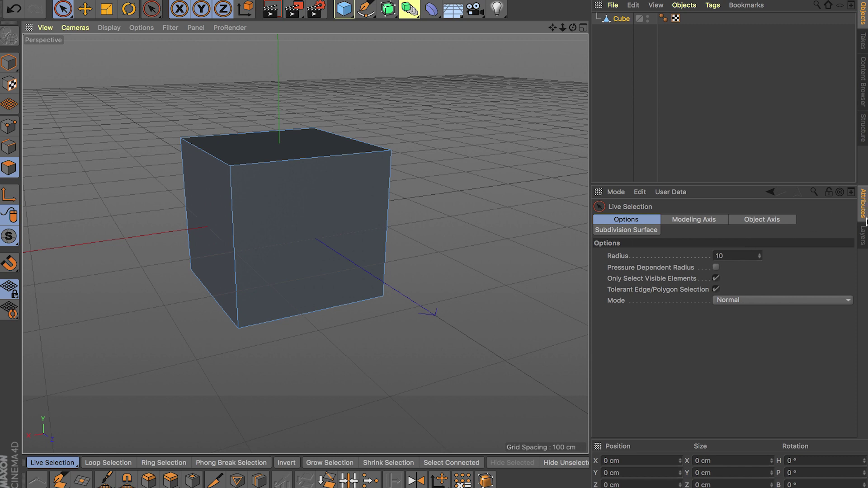
pyautogui.click(864, 242)
pyautogui.click(864, 205)
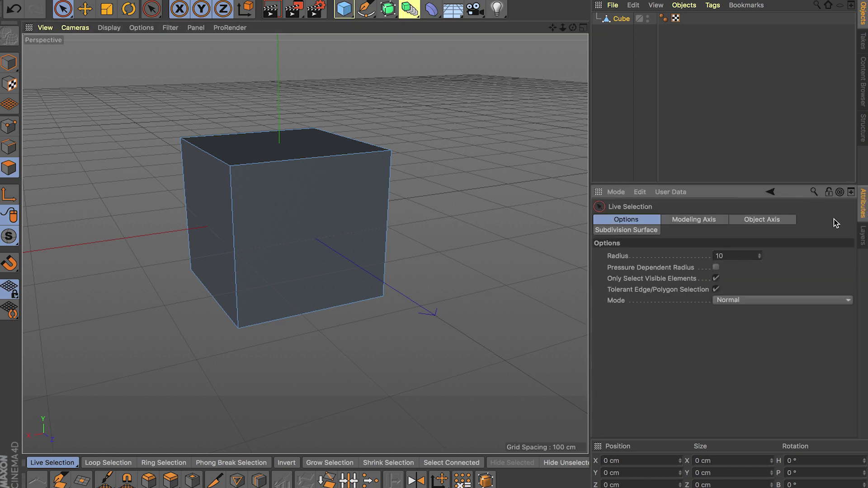
# Look up the shortcut of the Live Selection modeling tool by filtering the customizable commands for "live sele"
pyautogui.rightClick(656, 343)
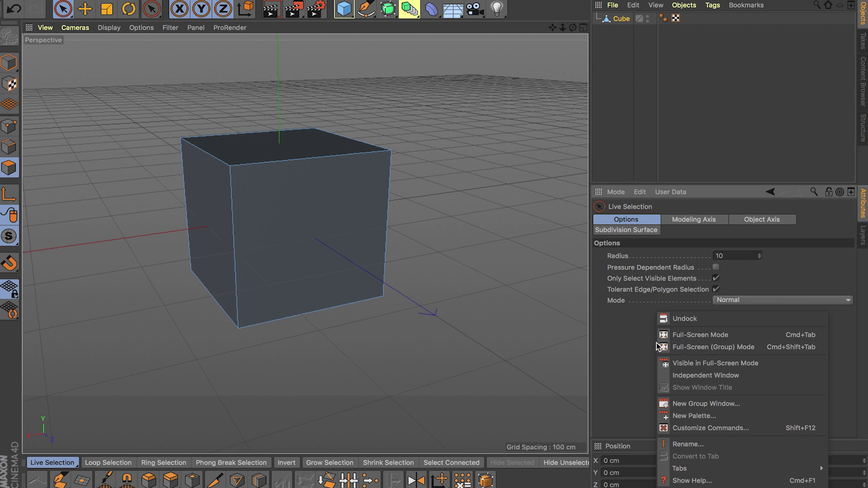
pyautogui.click(712, 429)
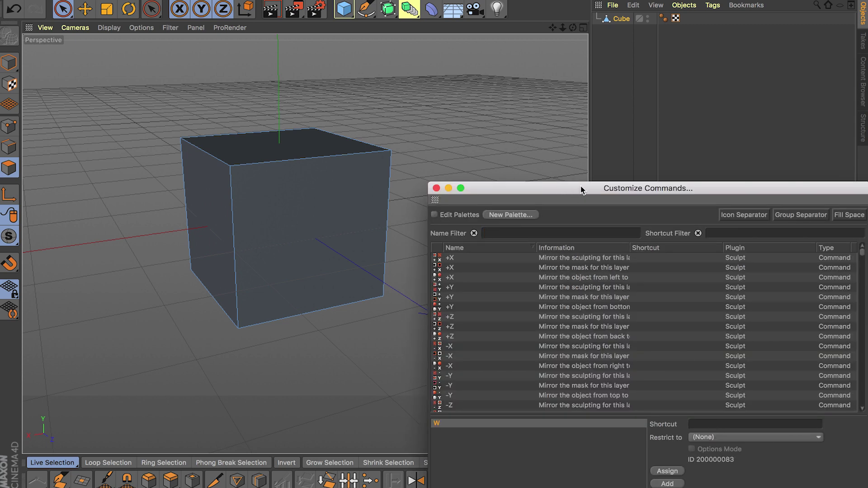
pyautogui.moveTo(582, 189); pyautogui.dragTo(511, 96)
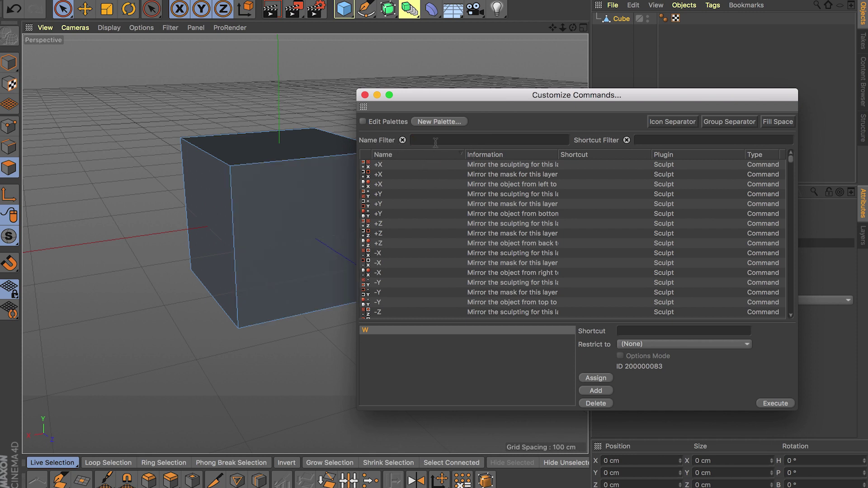
pyautogui.write('live')
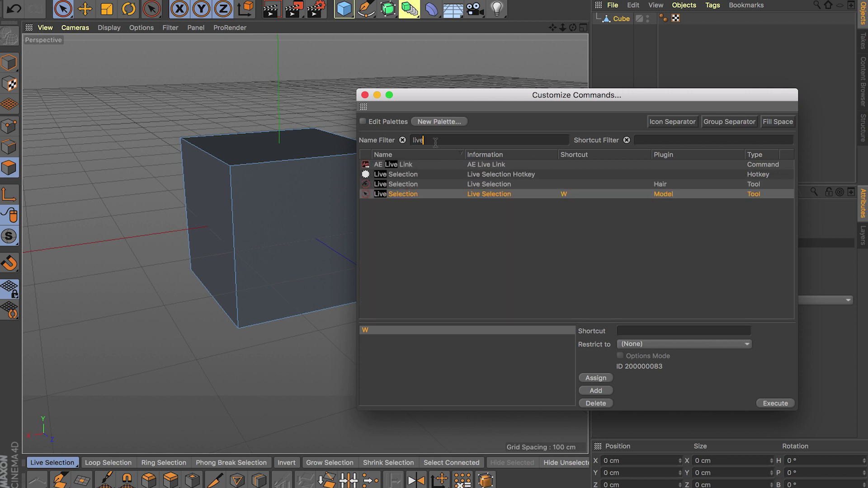
pyautogui.write(' sele')
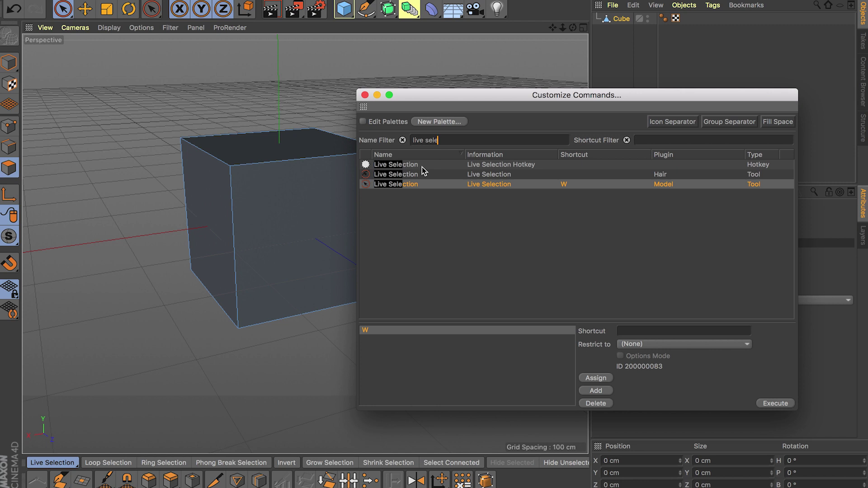
pyautogui.click(398, 183)
pyautogui.click(365, 95)
# Cycle through the Scale, Move and Rotate tools, ending with Scale active
pyautogui.press('t')
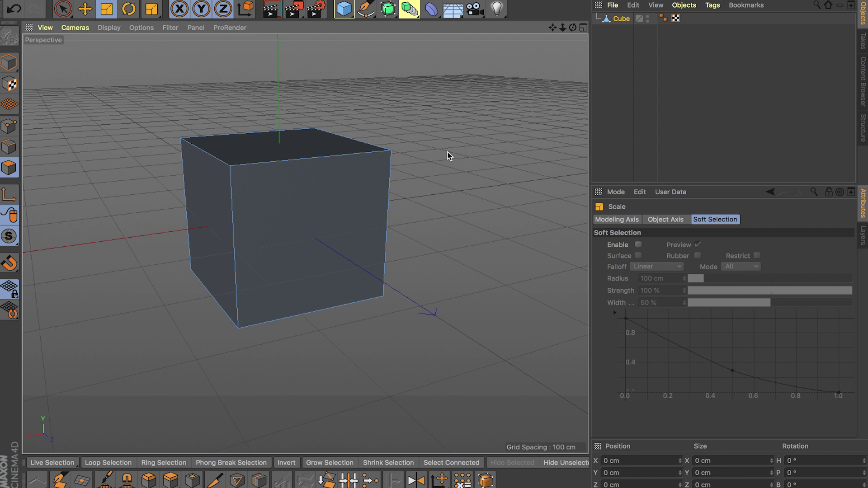
pyautogui.press('e')
pyautogui.press('r')
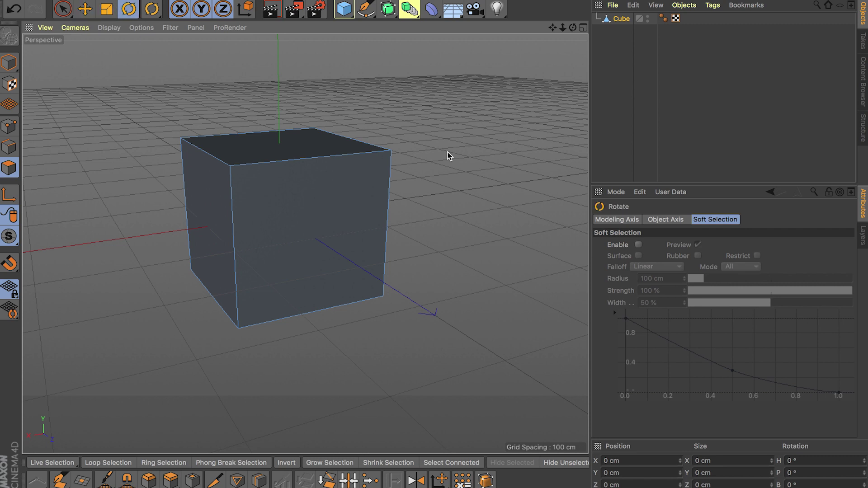
pyautogui.press('t')
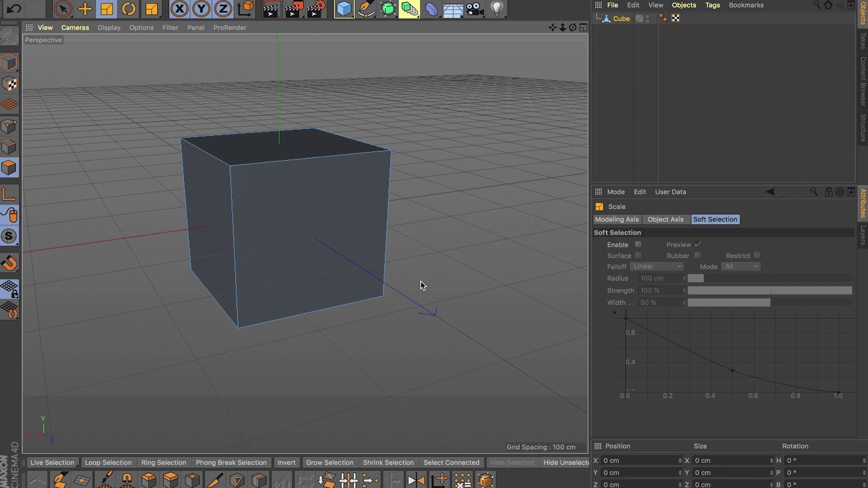
pyautogui.press('9')
pyautogui.press('e')
pyautogui.press('t')
# Select the cube's front face and scale it uniformly down to about 115 cm
pyautogui.moveTo(397, 273)
pyautogui.keyDown('alt'); pyautogui.mouseDown()
pyautogui.moveTo(339, 277)
pyautogui.moveTo(470, 272)
pyautogui.moveTo(397, 261)
pyautogui.moveTo(352, 284)
pyautogui.moveTo(364, 273)
pyautogui.moveTo(408, 323)
pyautogui.moveTo(428, 323)
pyautogui.mouseUp(); pyautogui.keyUp('alt')
pyautogui.click(364, 273)
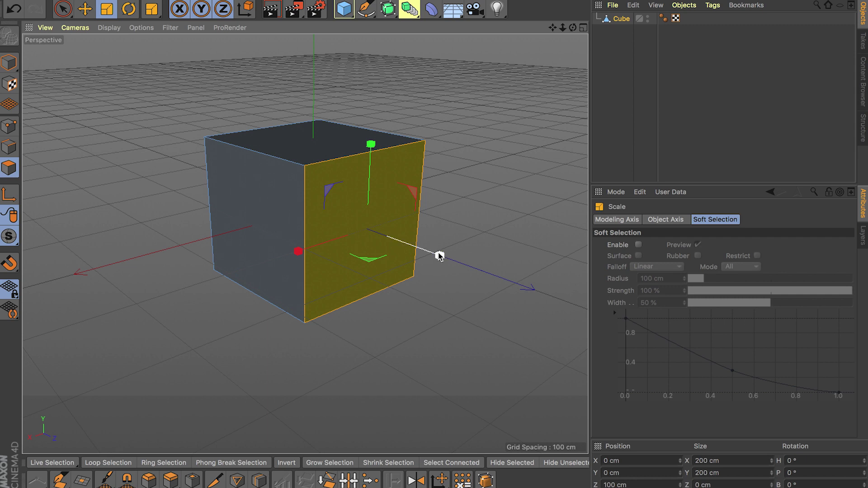
pyautogui.moveTo(488, 241); pyautogui.dragTo(254, 258)
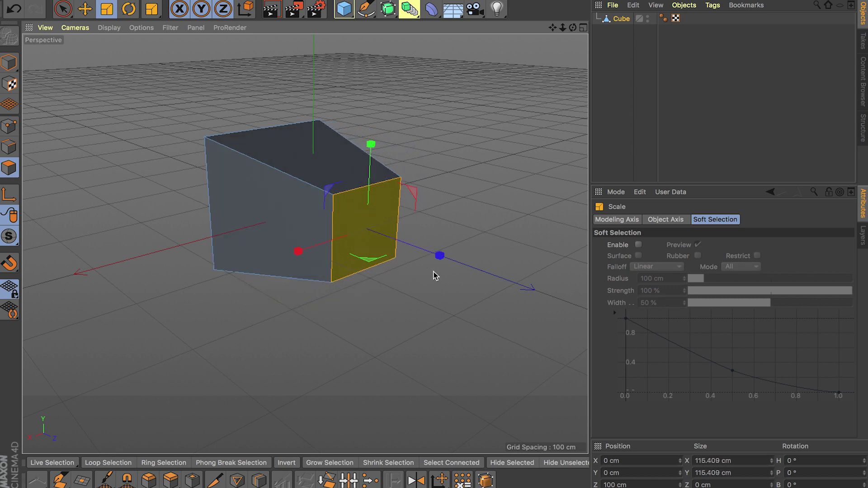
# Move the front face inward to about 64 cm on Z and rotate it slightly
pyautogui.press('e')
pyautogui.moveTo(426, 263)
pyautogui.mouseDown()
pyautogui.moveTo(488, 279)
pyautogui.moveTo(452, 260)
pyautogui.moveTo(470, 291)
pyautogui.moveTo(412, 260)
pyautogui.mouseUp()
pyautogui.press('r')
pyautogui.moveTo(314, 225); pyautogui.dragTo(309, 195)
# Return to Live Selection and select the side, top and front faces one after another
pyautogui.press('space')
pyautogui.click(291, 196)
pyautogui.click(286, 158)
pyautogui.click(342, 208)
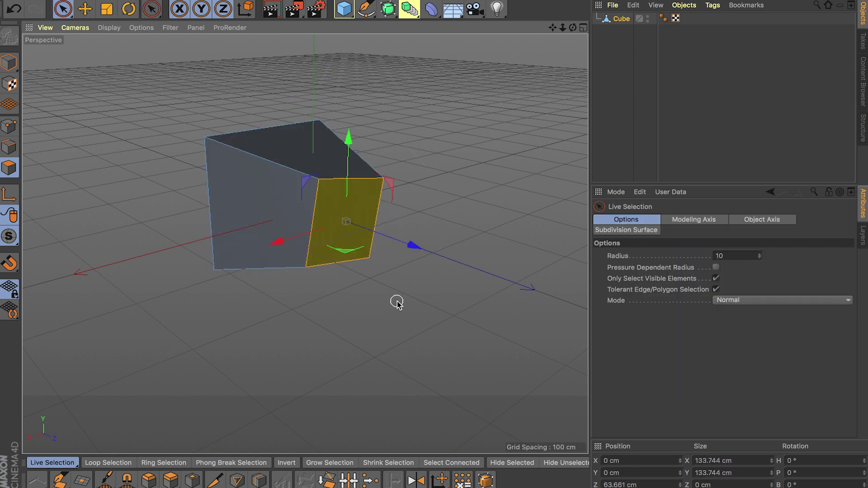
# Undo the face selections, rotation, move and scaling to restore the original cube
pyautogui.hotkey('ctrl', 'z')
pyautogui.hotkey('ctrl', 'z')
pyautogui.press('super+z')
pyautogui.press('super+z')
pyautogui.press('super+z')
pyautogui.press('super+z')
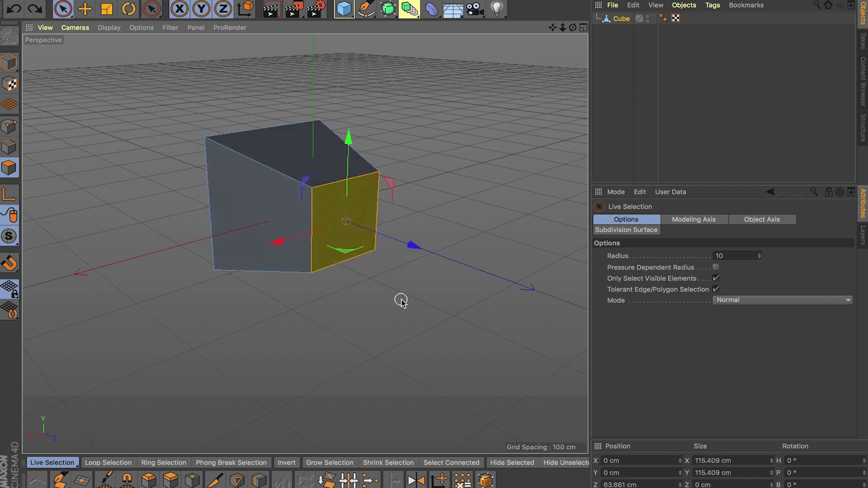
pyautogui.moveTo(436, 312)
pyautogui.keyDown('alt'); pyautogui.mouseDown()
pyautogui.moveTo(455, 306)
pyautogui.moveTo(351, 275)
pyautogui.moveTo(238, 270)
pyautogui.moveTo(323, 338)
pyautogui.moveTo(410, 324)
pyautogui.moveTo(421, 305)
pyautogui.mouseUp(); pyautogui.keyUp('alt')
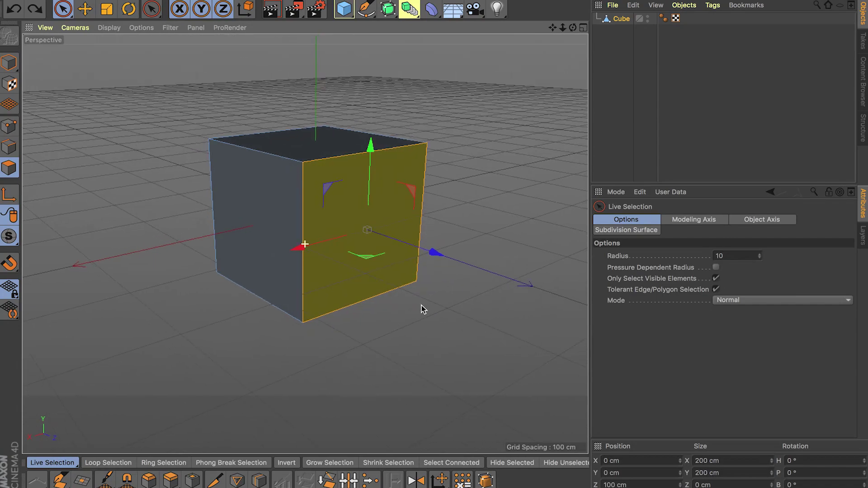
# Select the cube's side and top faces in turn, ending with the front face selected
pyautogui.keyDown('alt'); pyautogui.moveTo(260, 202); pyautogui.dragTo(226, 267); pyautogui.keyUp('alt')
pyautogui.keyDown('alt'); pyautogui.moveTo(316, 267); pyautogui.dragTo(282, 243); pyautogui.keyUp('alt')
pyautogui.keyDown('alt'); pyautogui.moveTo(281, 243); pyautogui.dragTo(306, 247, button='middle'); pyautogui.keyUp('alt')
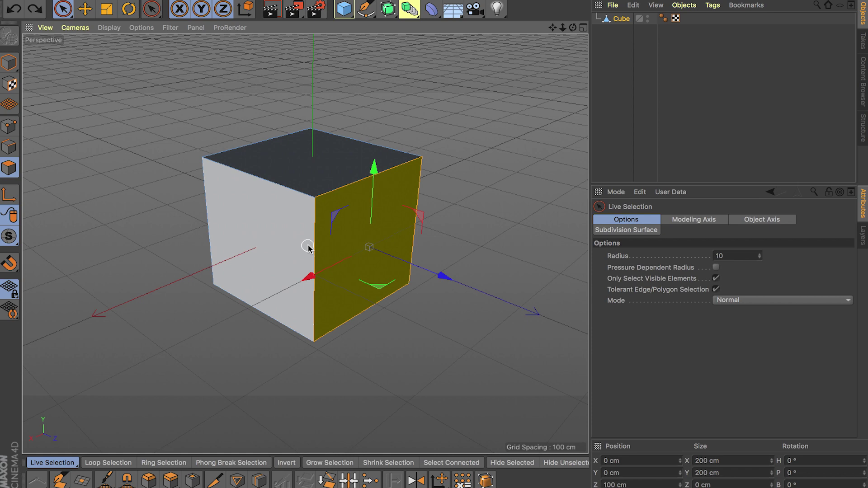
pyautogui.keyDown('alt'); pyautogui.moveTo(333, 252); pyautogui.dragTo(419, 274); pyautogui.keyUp('alt')
pyautogui.click(364, 265)
pyautogui.keyDown('alt'); pyautogui.moveTo(474, 343); pyautogui.dragTo(449, 334); pyautogui.keyUp('alt')
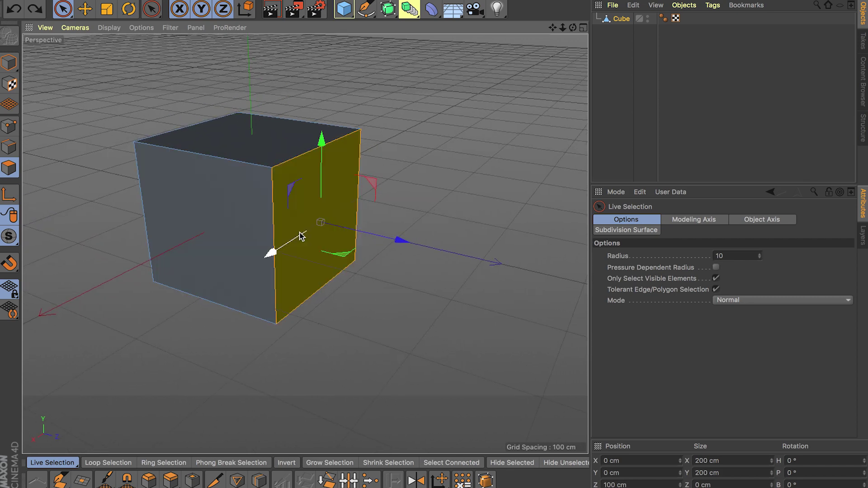
pyautogui.keyDown('alt'); pyautogui.moveTo(301, 236); pyautogui.dragTo(285, 235); pyautogui.keyUp('alt')
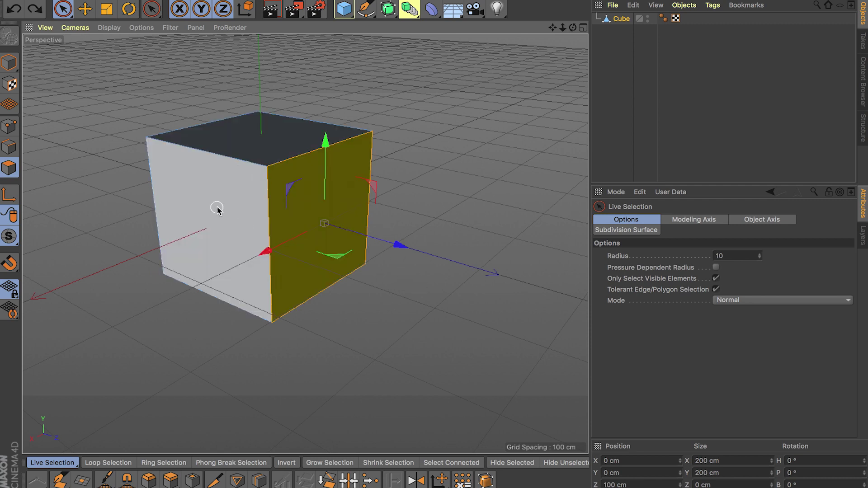
pyautogui.click(230, 203)
pyautogui.click(244, 147)
pyautogui.click(317, 186)
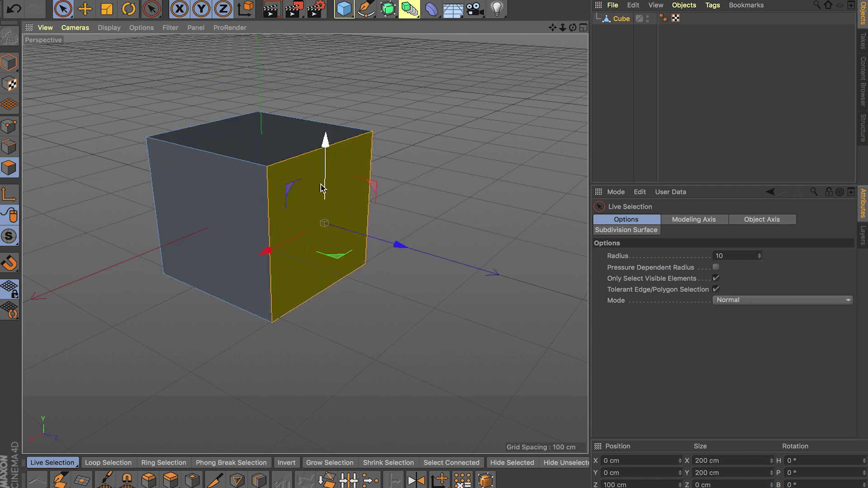
# Extrude the cube's front face outward in two sections of about 101 cm and 83 cm
pyautogui.keyDown('ctrl'); pyautogui.moveTo(396, 244); pyautogui.dragTo(548, 295); pyautogui.keyUp('ctrl')
pyautogui.keyDown('alt'); pyautogui.moveTo(504, 334); pyautogui.dragTo(437, 302, button='middle'); pyautogui.keyUp('alt')
pyautogui.moveTo(456, 246); pyautogui.dragTo(440, 263)
pyautogui.press('super+z')
pyautogui.keyDown('alt'); pyautogui.moveTo(231, 275); pyautogui.dragTo(250, 286, button='middle'); pyautogui.keyUp('alt')
pyautogui.moveTo(251, 287)
pyautogui.keyDown('alt'); pyautogui.mouseDown()
pyautogui.moveTo(287, 290)
pyautogui.moveTo(261, 287)
pyautogui.mouseUp(); pyautogui.keyUp('alt')
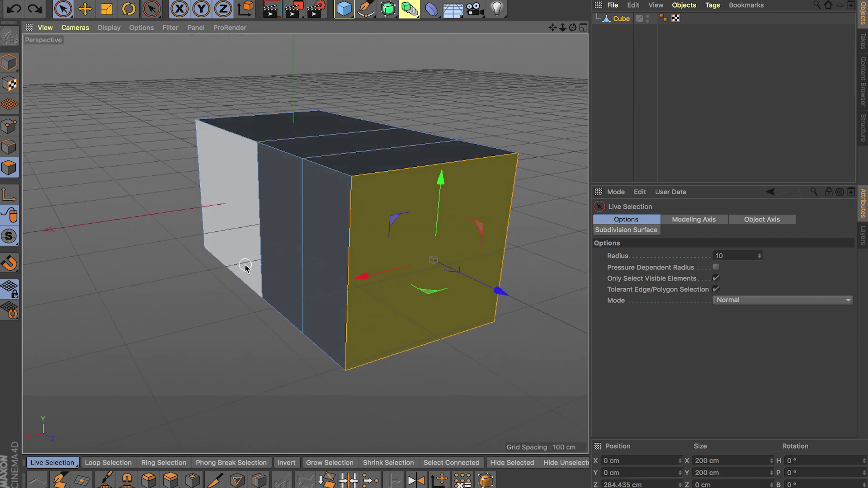
# Select all three faces along the long side of the box together with its front end face
pyautogui.click(215, 186)
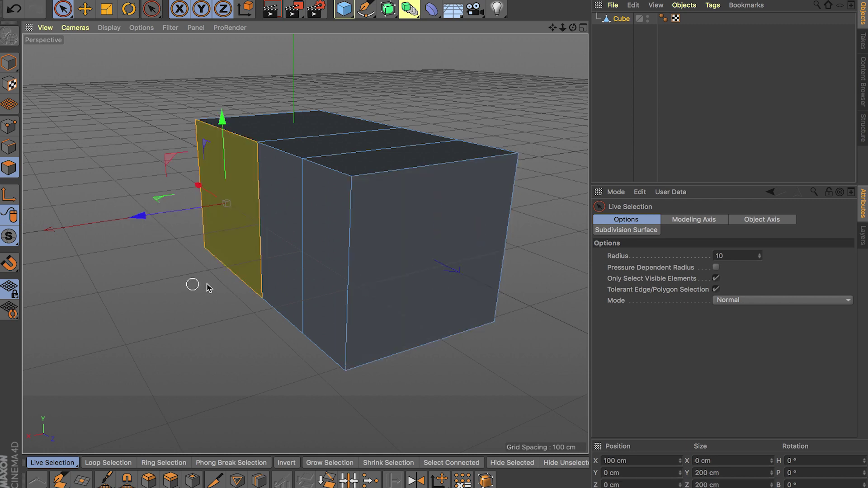
pyautogui.keyDown('shift'); pyautogui.click(273, 240); pyautogui.keyUp('shift')
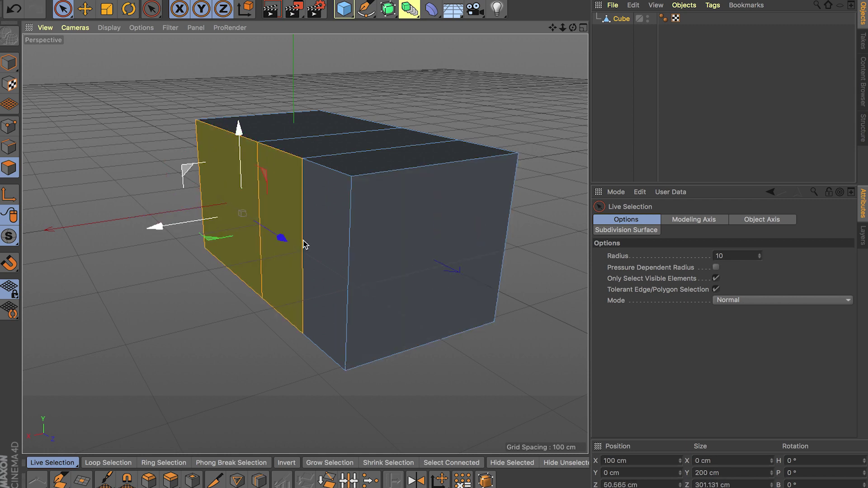
pyautogui.moveTo(354, 253)
pyautogui.keyDown('shift'); pyautogui.mouseDown()
pyautogui.moveTo(428, 360)
pyautogui.moveTo(432, 348)
pyautogui.moveTo(300, 305)
pyautogui.moveTo(383, 360)
pyautogui.moveTo(436, 364)
pyautogui.mouseUp(); pyautogui.keyUp('shift')
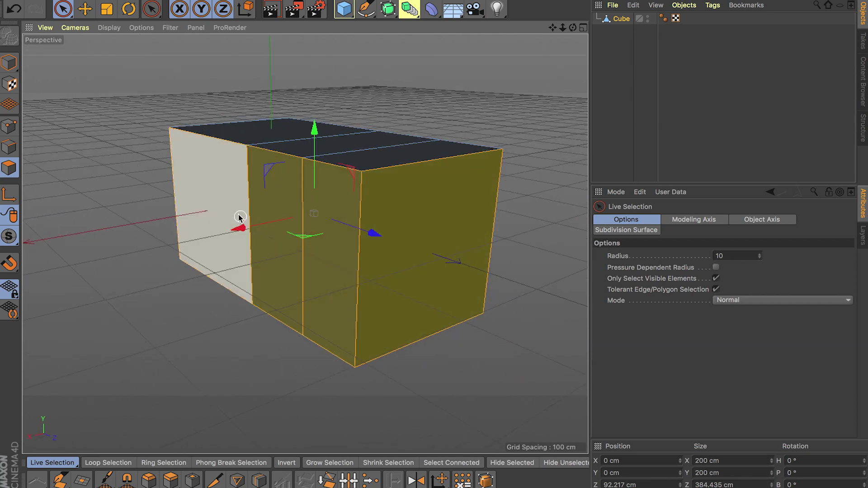
# Remove the side faces and the front end face from the selection until no face is selected
pyautogui.keyDown('ctrl'); pyautogui.click(212, 201); pyautogui.keyUp('ctrl')
pyautogui.keyDown('ctrl'); pyautogui.click(267, 247); pyautogui.keyUp('ctrl')
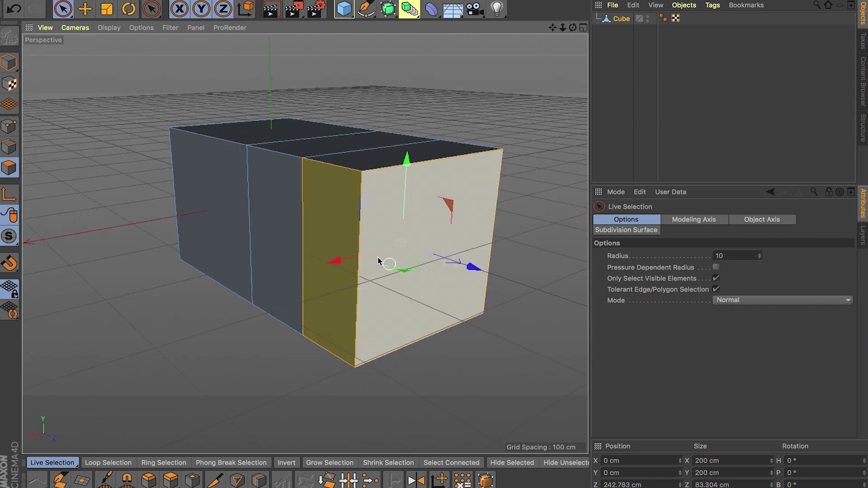
pyautogui.keyDown('ctrl'); pyautogui.click(393, 294); pyautogui.keyUp('ctrl')
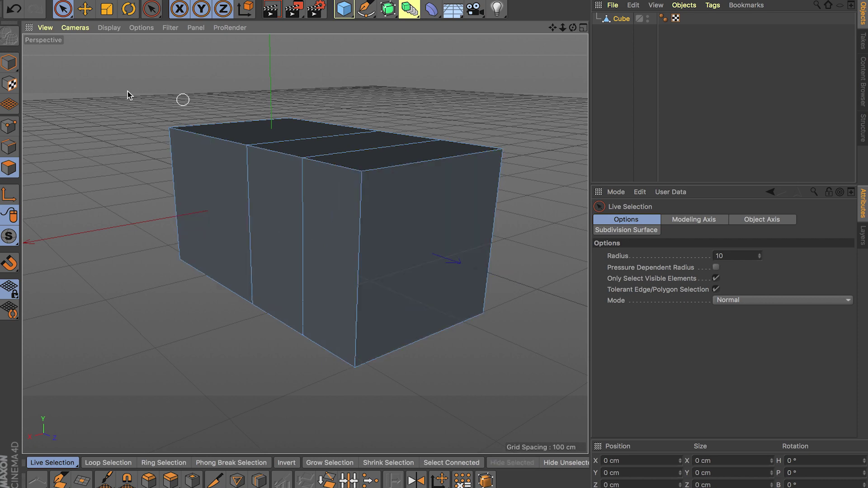
# Delete the middle face on the long side of the box to leave an opening
pyautogui.keyDown('alt'); pyautogui.moveTo(349, 284); pyautogui.dragTo(316, 257); pyautogui.keyUp('alt')
pyautogui.click(248, 220)
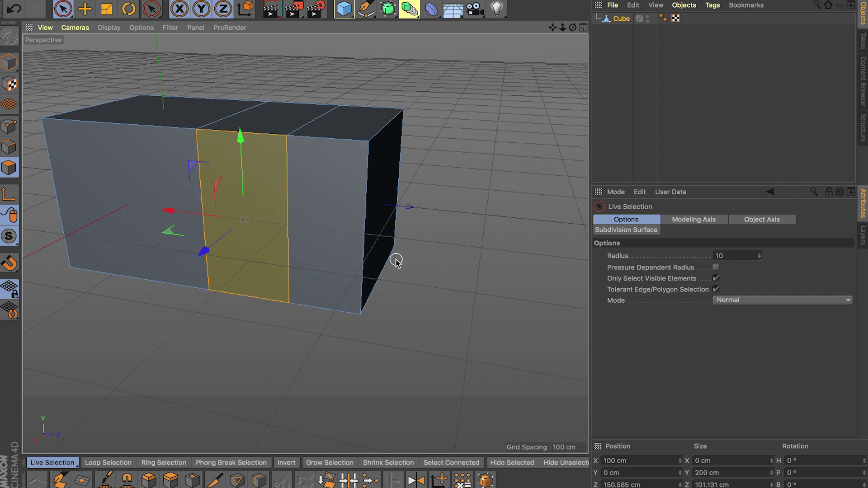
pyautogui.press('Delete')
pyautogui.keyDown('alt'); pyautogui.moveTo(257, 242); pyautogui.dragTo(219, 242); pyautogui.keyUp('alt')
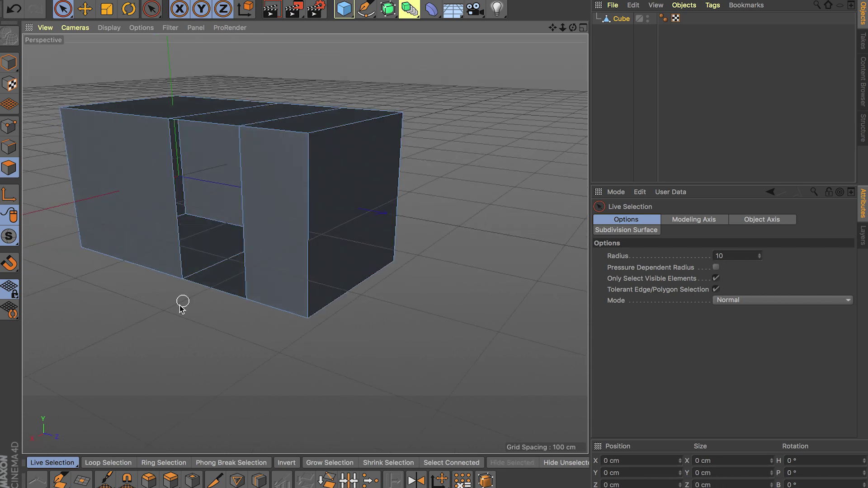
# Activate the Polygon Pen tool
pyautogui.click(65, 482)
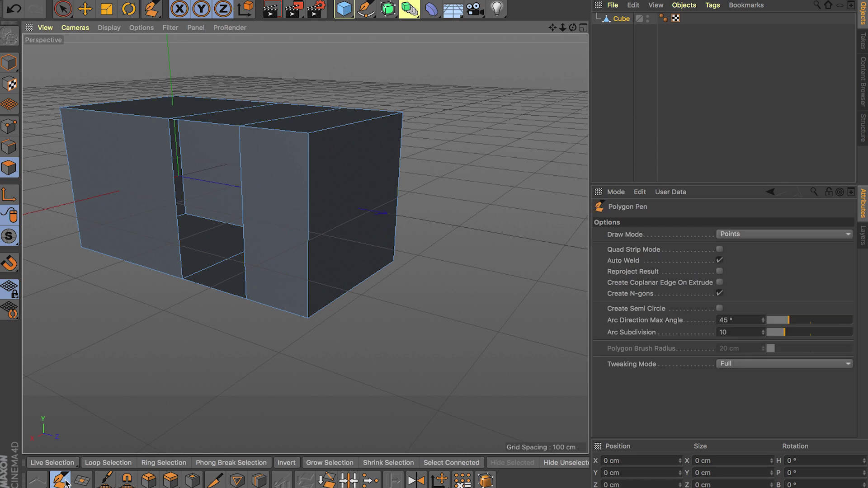
pyautogui.keyDown('alt'); pyautogui.moveTo(181, 334); pyautogui.dragTo(235, 348); pyautogui.keyUp('alt')
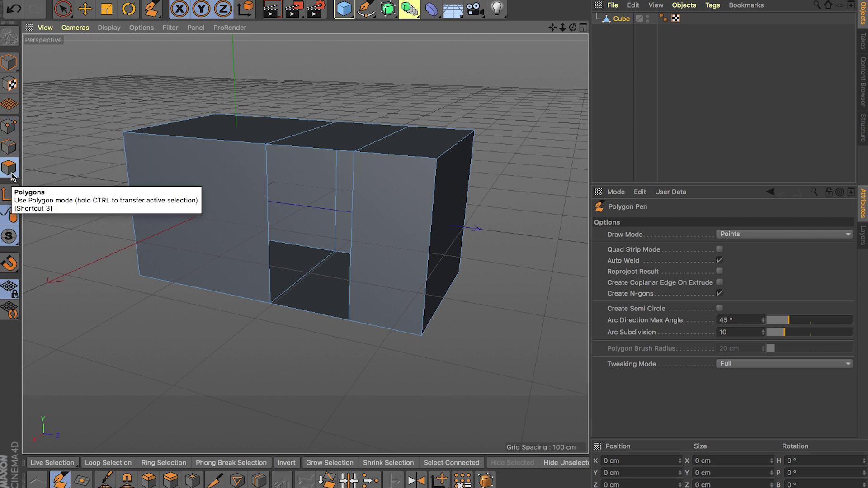
# Switch repeatedly between the Points, Edges and Polygons modes, ending in Polygons mode
pyautogui.press('1')
pyautogui.press('2')
pyautogui.press('3')
pyautogui.press('1')
pyautogui.press('2')
pyautogui.press('3')
pyautogui.press('1')
pyautogui.press('3')
pyautogui.press('2')
pyautogui.press('3')
pyautogui.press('1')
pyautogui.press('3')
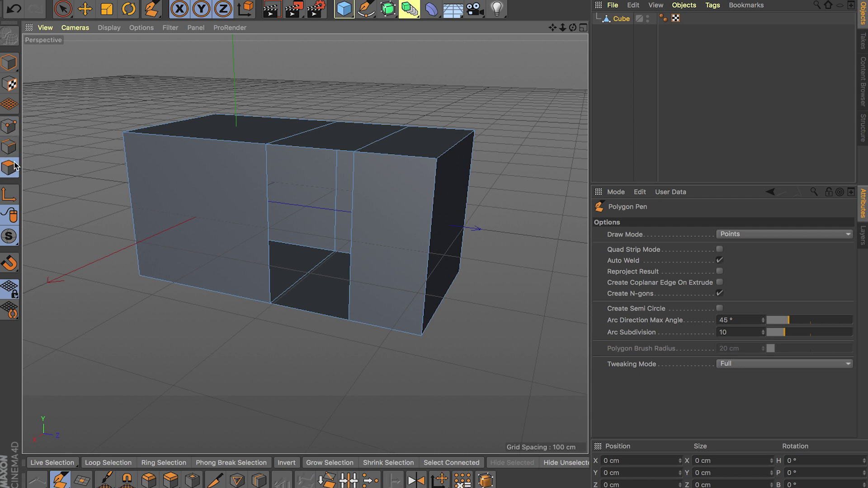
pyautogui.press('2')
pyautogui.press('3')
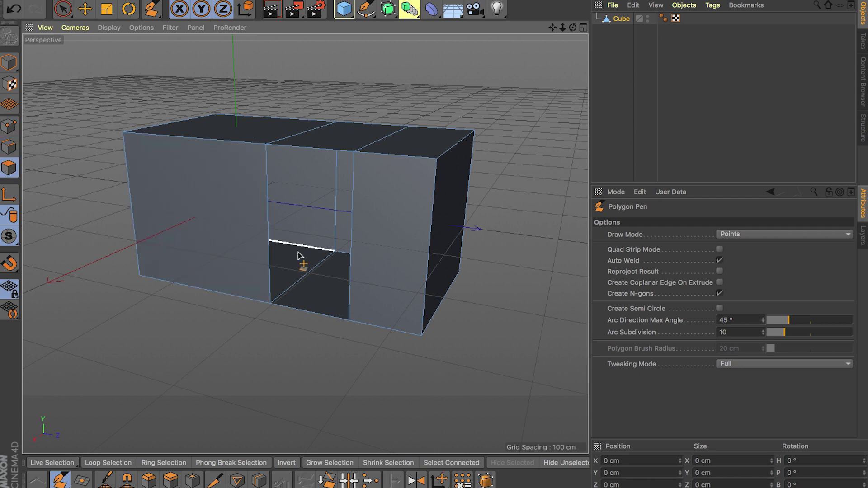
# In Edges mode, close the opening in the long side by extending its vertical edge across to the opposite edge with the Polygon Pen
pyautogui.keyDown('alt'); pyautogui.moveTo(296, 270); pyautogui.dragTo(274, 261, button='middle'); pyautogui.keyUp('alt')
pyautogui.press('2')
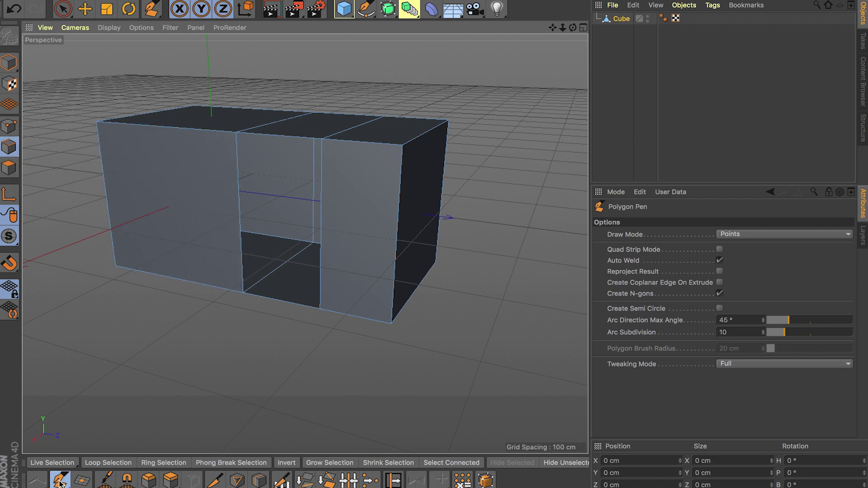
pyautogui.keyDown('alt'); pyautogui.moveTo(220, 383); pyautogui.dragTo(240, 386); pyautogui.keyUp('alt')
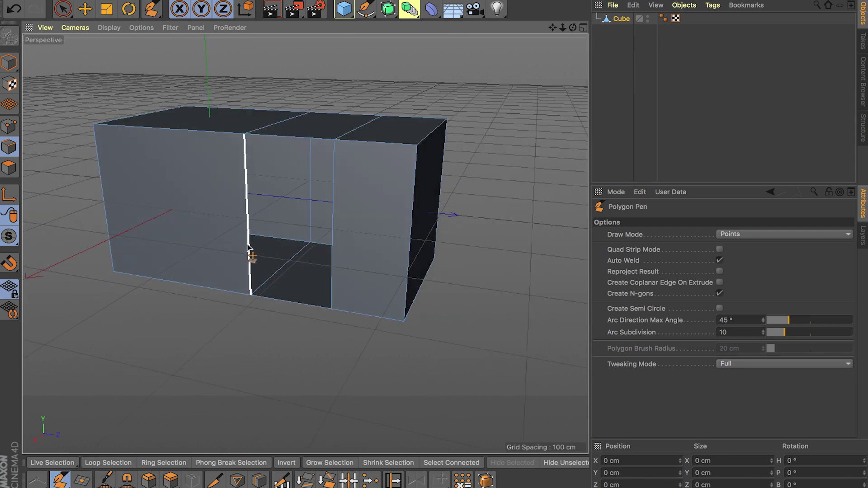
pyautogui.keyDown('ctrl'); pyautogui.moveTo(247, 234); pyautogui.dragTo(339, 246); pyautogui.keyUp('ctrl')
pyautogui.keyDown('alt'); pyautogui.moveTo(282, 364); pyautogui.dragTo(248, 314); pyautogui.keyUp('alt')
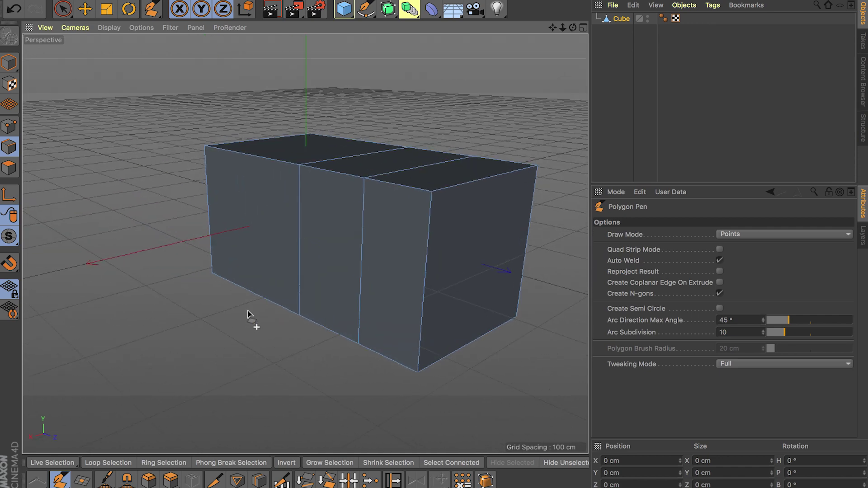
# Try extending the box's outer vertical edge outward with the Polygon Pen, and undo it
pyautogui.keyDown('ctrl'); pyautogui.moveTo(210, 221); pyautogui.dragTo(175, 281); pyautogui.keyUp('ctrl')
pyautogui.hotkey('ctrl', 'z')
pyautogui.keyDown('alt'); pyautogui.moveTo(252, 333); pyautogui.dragTo(221, 283); pyautogui.keyUp('alt')
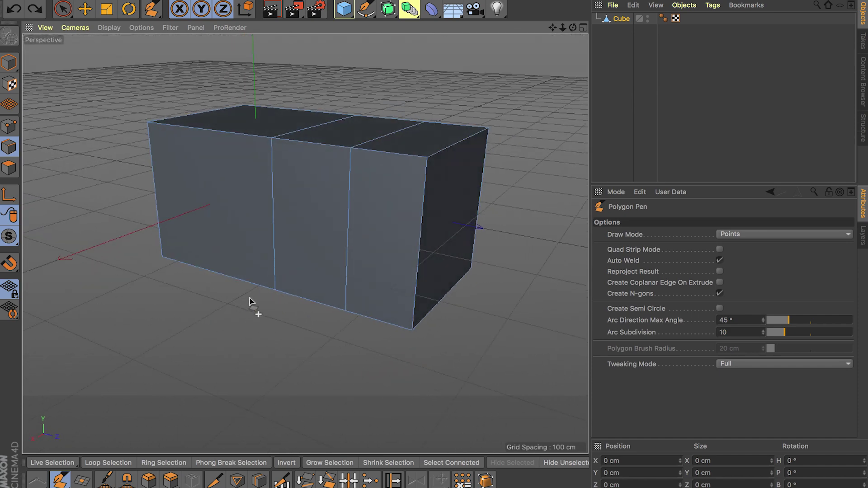
pyautogui.keyDown('alt'); pyautogui.moveTo(265, 296); pyautogui.dragTo(306, 308); pyautogui.keyUp('alt')
pyautogui.keyDown('alt'); pyautogui.moveTo(307, 303); pyautogui.dragTo(287, 311, button='middle'); pyautogui.keyUp('alt')
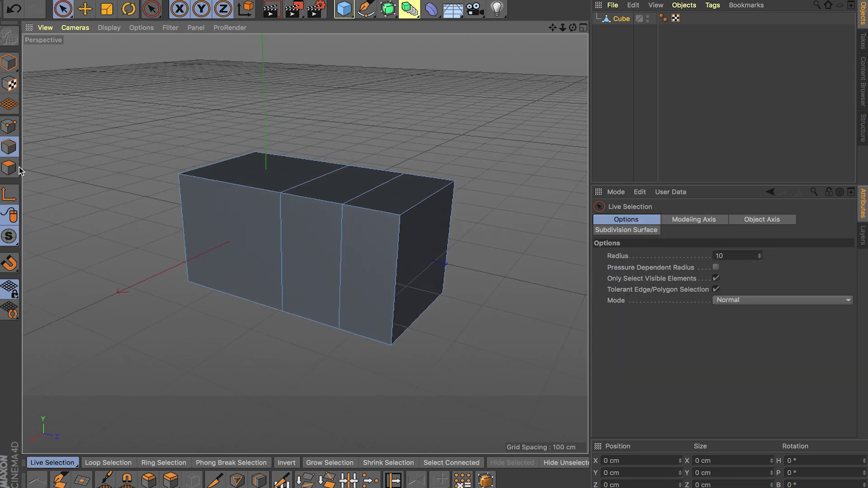
# Select the large face on the long side in Polygons mode, try extruding it outward along its normal, and undo the extrusion
pyautogui.press('Return')
pyautogui.press('Return')
pyautogui.click(221, 230)
pyautogui.keyDown('alt'); pyautogui.moveTo(194, 273); pyautogui.dragTo(149, 267); pyautogui.keyUp('alt')
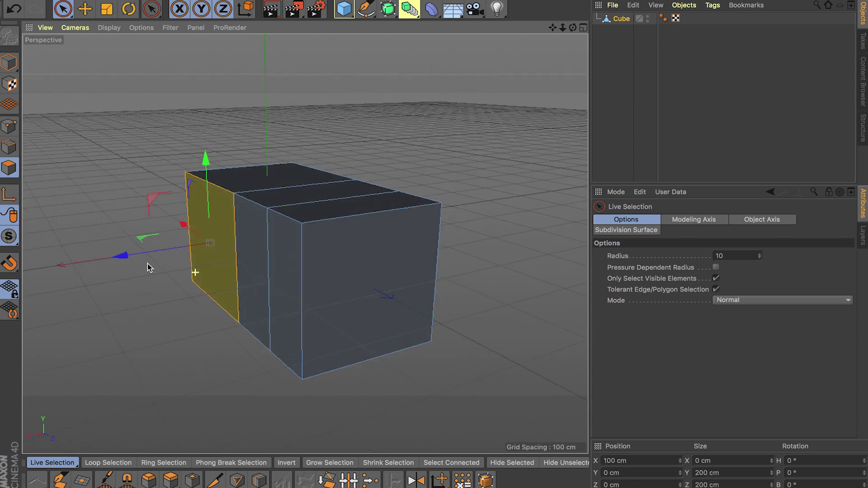
pyautogui.keyDown('alt'); pyautogui.moveTo(142, 264); pyautogui.dragTo(266, 259, button='middle'); pyautogui.keyUp('alt')
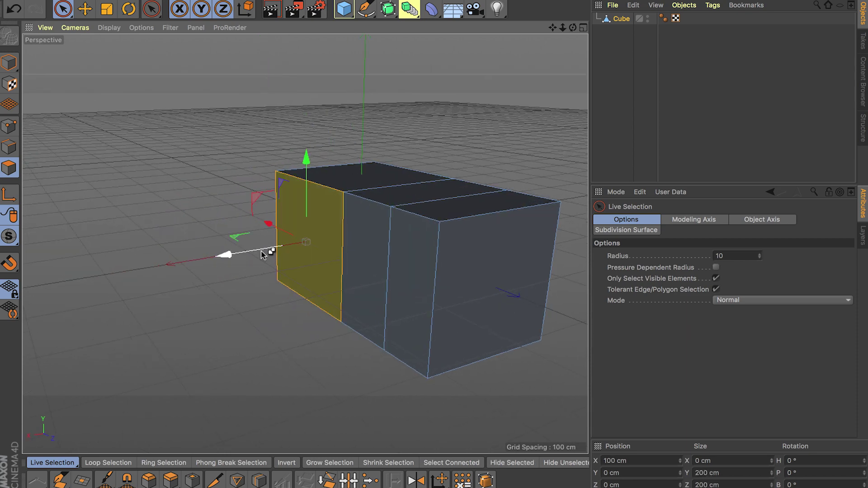
pyautogui.keyDown('ctrl'); pyautogui.moveTo(261, 249); pyautogui.dragTo(186, 261); pyautogui.keyUp('ctrl')
pyautogui.press('super+z')
pyautogui.keyDown('alt'); pyautogui.moveTo(263, 306); pyautogui.dragTo(296, 326); pyautogui.keyUp('alt')
# Add the adjoining top face to the selection, try extruding both faces together along the X axis, and undo it
pyautogui.keyDown('shift'); pyautogui.click(385, 188); pyautogui.keyUp('shift')
pyautogui.keyDown('alt'); pyautogui.moveTo(360, 237); pyautogui.dragTo(287, 310); pyautogui.keyUp('alt')
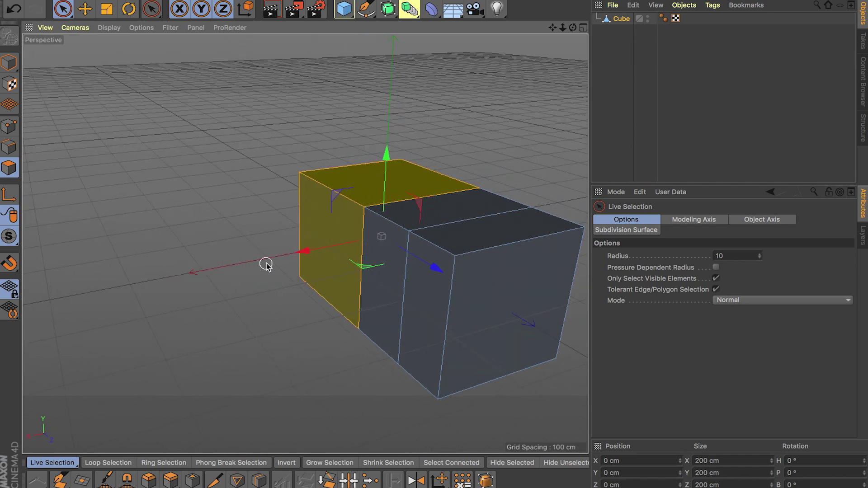
pyautogui.moveTo(292, 250); pyautogui.dragTo(194, 266)
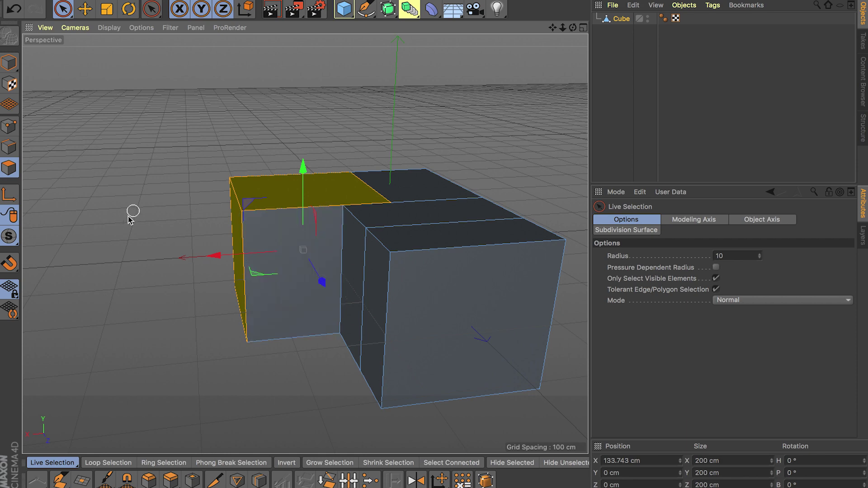
pyautogui.keyDown('alt'); pyautogui.moveTo(161, 231); pyautogui.dragTo(217, 242); pyautogui.keyUp('alt')
pyautogui.hotkey('ctrl', 'z')
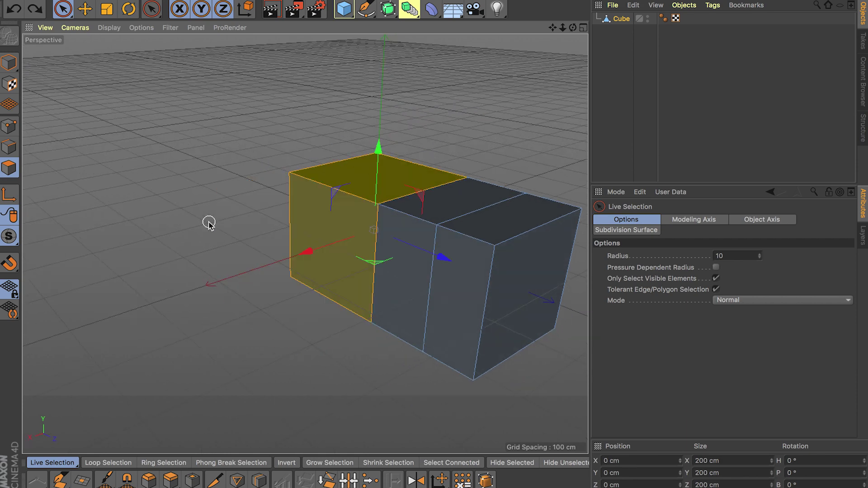
# Try extruding the selected top and side faces along their normals by about 82.8 cm with the Extrude tool, and undo it
pyautogui.press('d')
pyautogui.moveTo(250, 245); pyautogui.dragTo(291, 248)
pyautogui.keyDown('alt'); pyautogui.moveTo(166, 199); pyautogui.dragTo(244, 261); pyautogui.keyUp('alt')
pyautogui.hotkey('ctrl', 'z')
pyautogui.keyDown('shift'); pyautogui.click(289, 179); pyautogui.keyUp('shift')
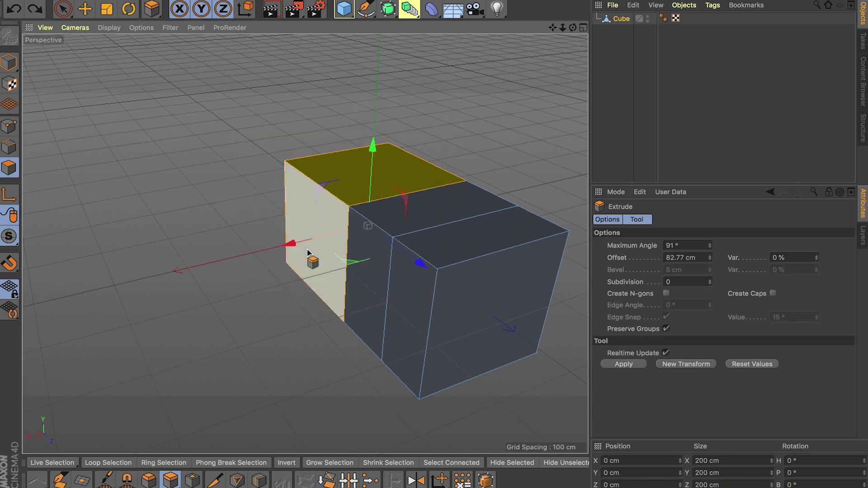
# Try beveling the selected top and side faces with an offset of about 34.8 cm, and undo the bevel
pyautogui.keyDown('alt'); pyautogui.moveTo(275, 329); pyautogui.dragTo(230, 325); pyautogui.keyUp('alt')
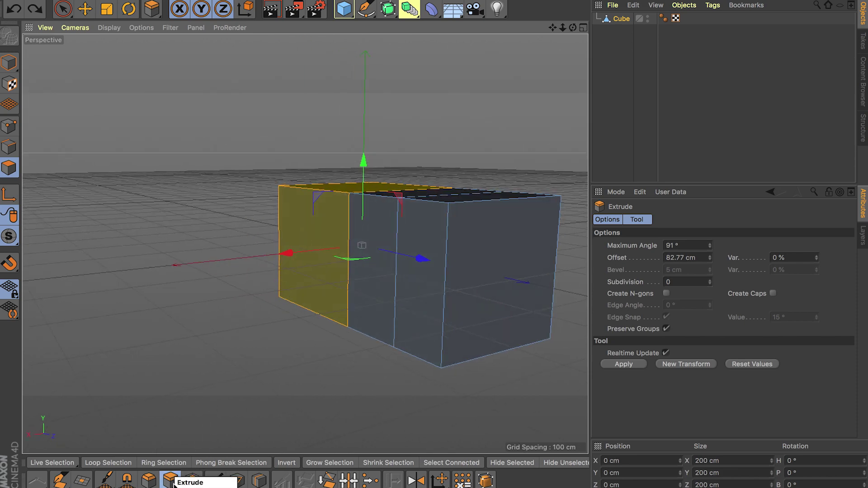
pyautogui.keyDown('alt'); pyautogui.moveTo(255, 287); pyautogui.dragTo(270, 299); pyautogui.keyUp('alt')
pyautogui.moveTo(237, 312)
pyautogui.keyDown('alt'); pyautogui.mouseDown(button='middle')
pyautogui.moveTo(258, 299)
pyautogui.moveTo(248, 309)
pyautogui.mouseUp(button='middle'); pyautogui.keyUp('alt')
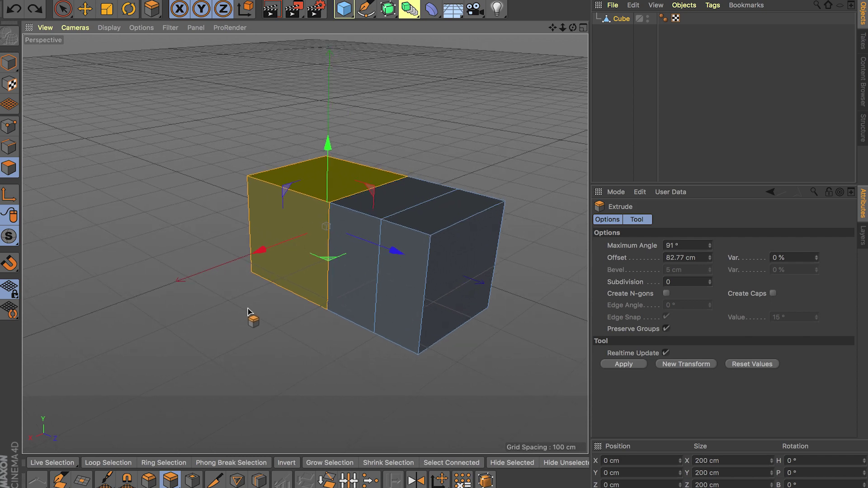
pyautogui.keyDown('alt'); pyautogui.moveTo(261, 311); pyautogui.dragTo(257, 313); pyautogui.keyUp('alt')
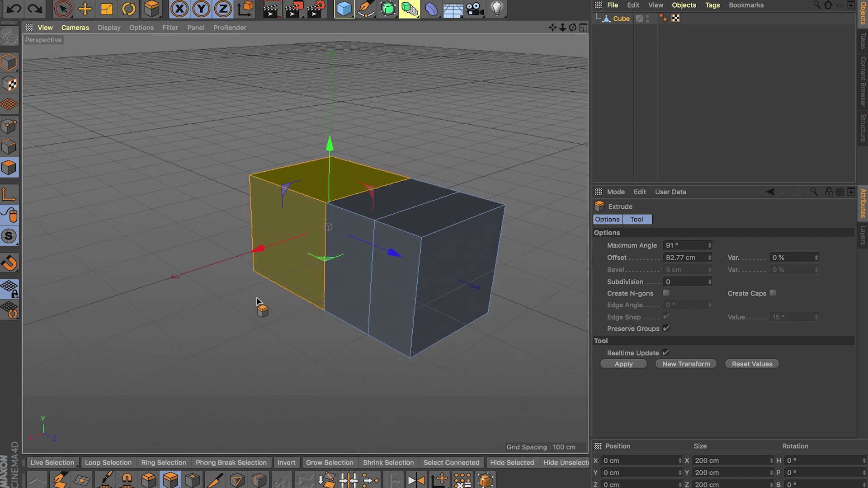
pyautogui.press('m')
pyautogui.press('s')
pyautogui.moveTo(289, 239)
pyautogui.mouseDown()
pyautogui.moveTo(320, 227)
pyautogui.moveTo(290, 246)
pyautogui.moveTo(257, 242)
pyautogui.moveTo(279, 244)
pyautogui.mouseUp()
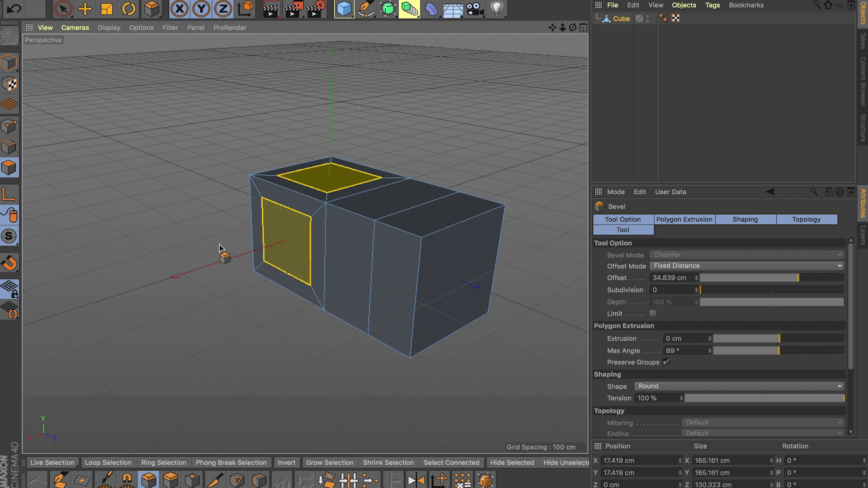
pyautogui.keyDown('alt'); pyautogui.moveTo(223, 252); pyautogui.dragTo(202, 248); pyautogui.keyUp('alt')
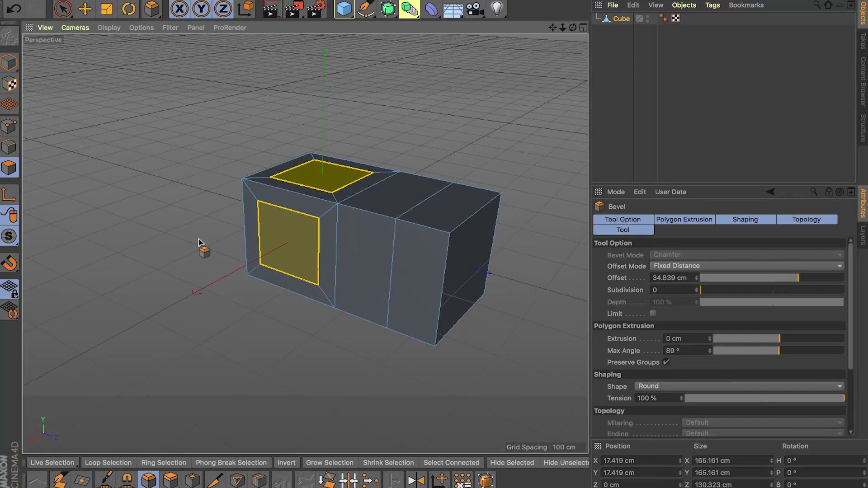
pyautogui.hotkey('ctrl', 'z')
# Select only the large face on the long side and delete it
pyautogui.click(68, 11)
pyautogui.click(223, 230)
pyautogui.click(278, 236)
pyautogui.press('Delete')
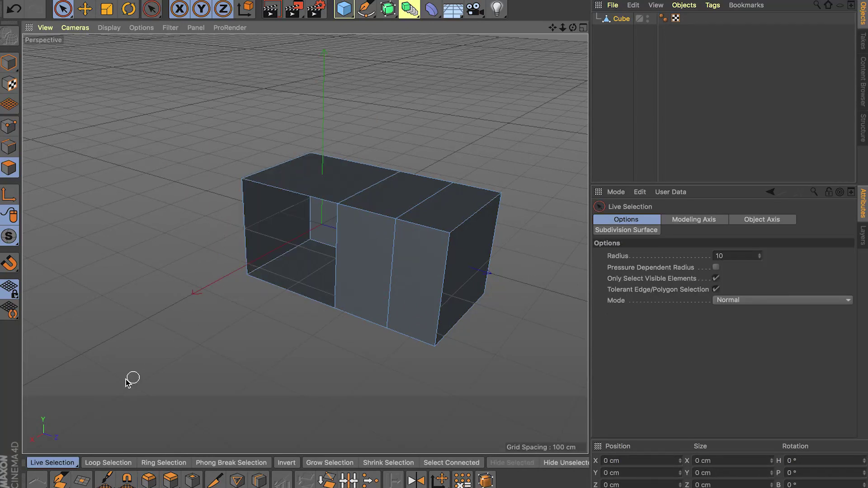
# Rebuild the deleted face by extending its outer vertical edge across the gap with the Polygon Pen, and undo both the fill and the deletion
pyautogui.click(60, 479)
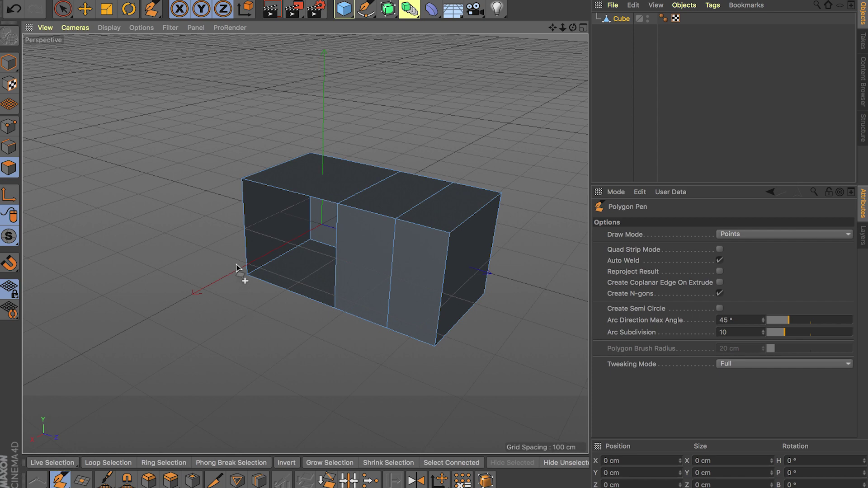
pyautogui.keyDown('ctrl'); pyautogui.moveTo(246, 231); pyautogui.dragTo(350, 258); pyautogui.keyUp('ctrl')
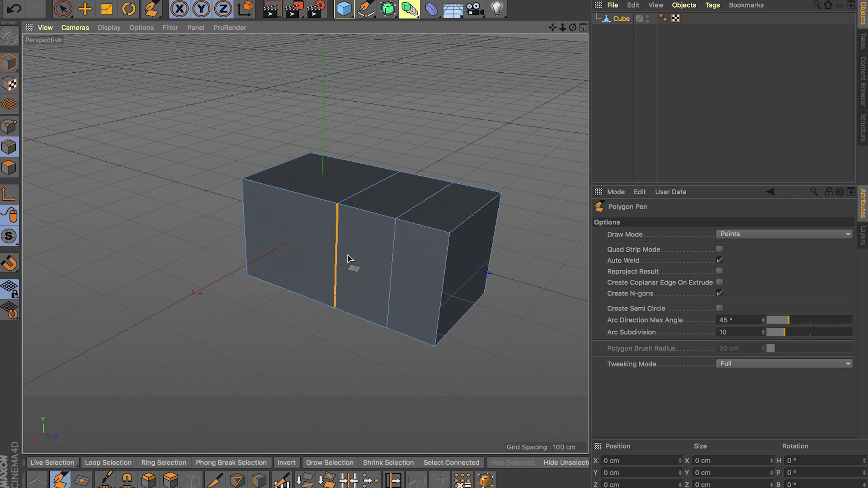
pyautogui.moveTo(315, 352)
pyautogui.keyDown('alt'); pyautogui.mouseDown()
pyautogui.moveTo(407, 316)
pyautogui.moveTo(359, 335)
pyautogui.moveTo(291, 343)
pyautogui.moveTo(349, 342)
pyautogui.moveTo(333, 351)
pyautogui.mouseUp(); pyautogui.keyUp('alt')
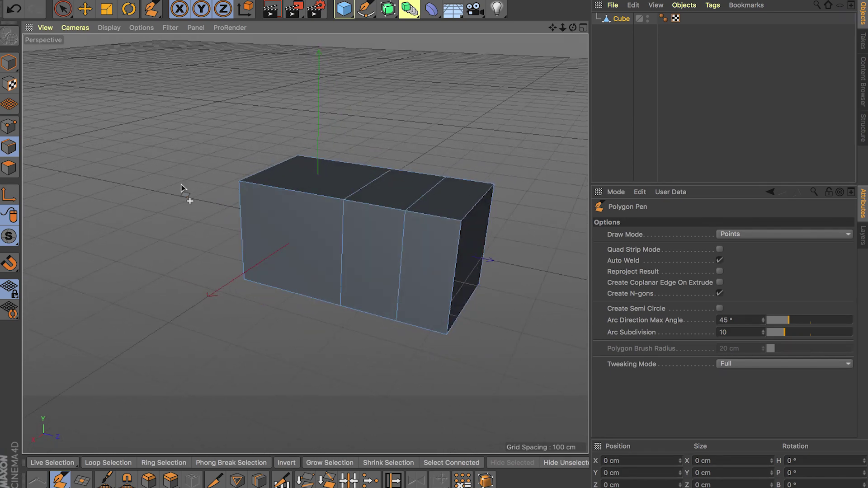
pyautogui.hotkey('ctrl', 'z')
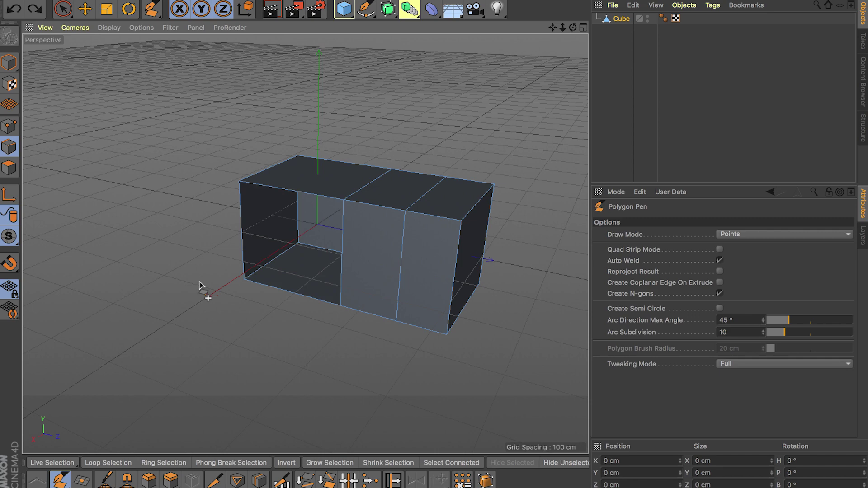
pyautogui.hotkey('ctrl', 'z')
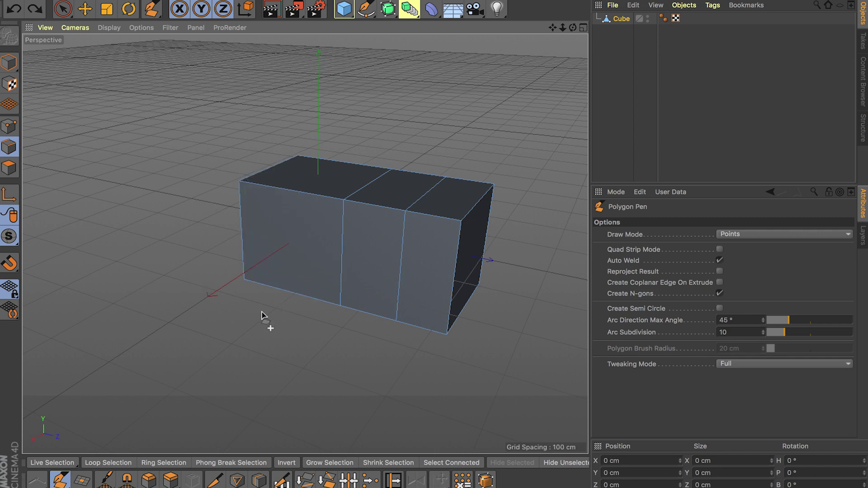
# Select the large side face's top edge, try a chamfer bevel with an offset of about 51.4 cm, and undo it
pyautogui.keyDown('alt'); pyautogui.moveTo(263, 315); pyautogui.dragTo(290, 310); pyautogui.keyUp('alt')
pyautogui.click(63, 8)
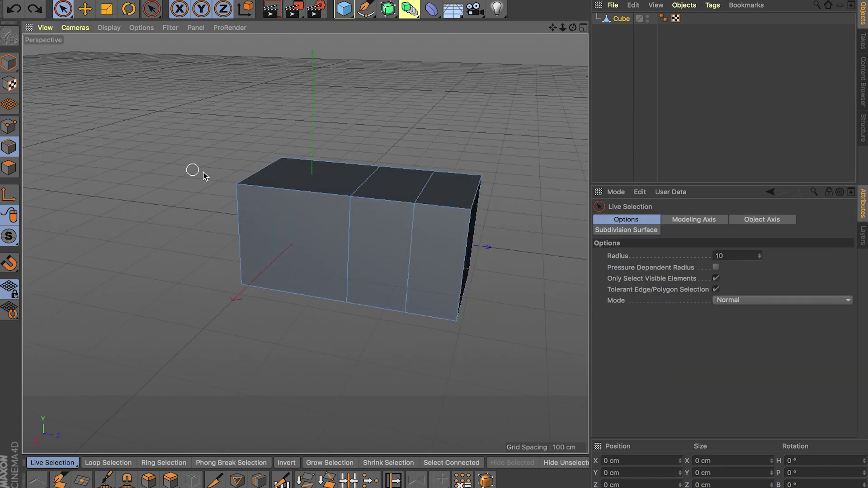
pyautogui.keyDown('alt'); pyautogui.moveTo(293, 235); pyautogui.dragTo(221, 242); pyautogui.keyUp('alt')
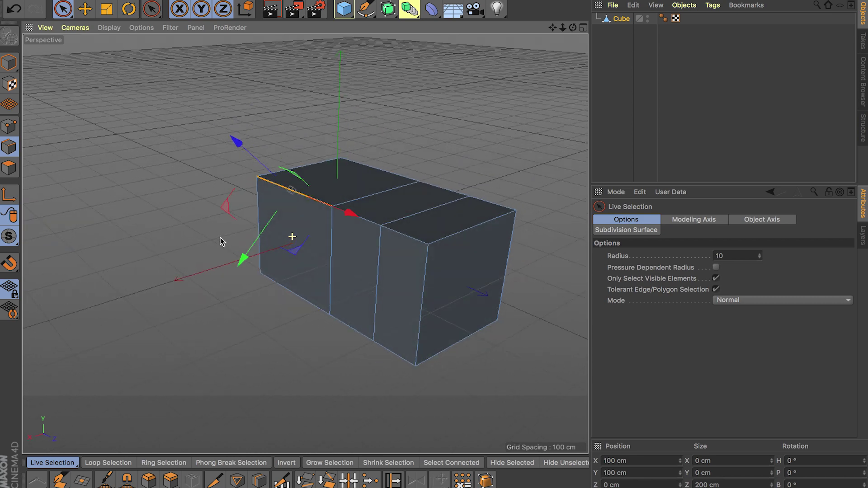
pyautogui.press('m')
pyautogui.press('s')
pyautogui.moveTo(305, 198); pyautogui.dragTo(325, 190)
pyautogui.keyDown('alt'); pyautogui.moveTo(326, 190); pyautogui.dragTo(318, 234); pyautogui.keyUp('alt')
pyautogui.press('super+z')
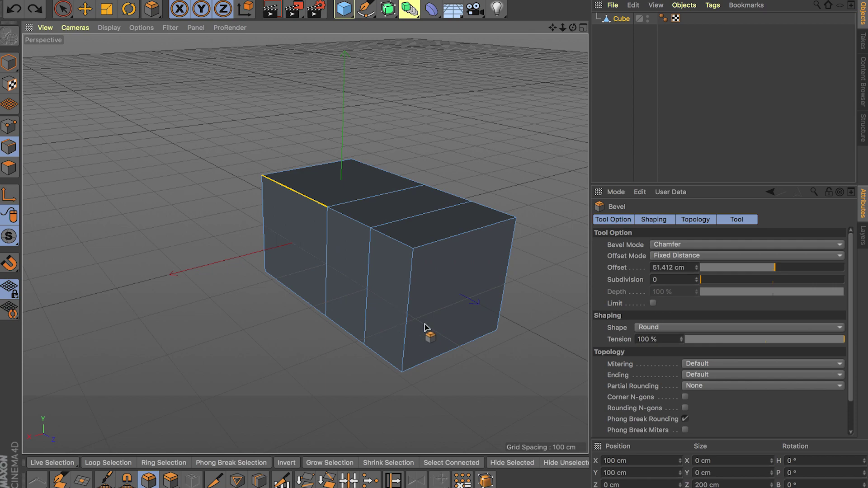
pyautogui.keyDown('alt'); pyautogui.moveTo(424, 327); pyautogui.dragTo(349, 277, button='middle'); pyautogui.keyUp('alt')
pyautogui.keyDown('alt'); pyautogui.moveTo(372, 280); pyautogui.dragTo(358, 267); pyautogui.keyUp('alt')
pyautogui.keyDown('alt'); pyautogui.moveTo(251, 241); pyautogui.dragTo(276, 263, button='middle'); pyautogui.keyUp('alt')
pyautogui.keyDown('alt'); pyautogui.moveTo(263, 272); pyautogui.dragTo(298, 255); pyautogui.keyUp('alt')
pyautogui.hotkey('ctrl', 'shift', 'z')
pyautogui.hotkey('ctrl', 'shift', 'z')
pyautogui.hotkey('ctrl', 'shift', 'z')
pyautogui.hotkey('ctrl', 'shift', 'z')
pyautogui.hotkey('ctrl', 'shift', 'z')
pyautogui.hotkey('ctrl', 'shift', 'z')
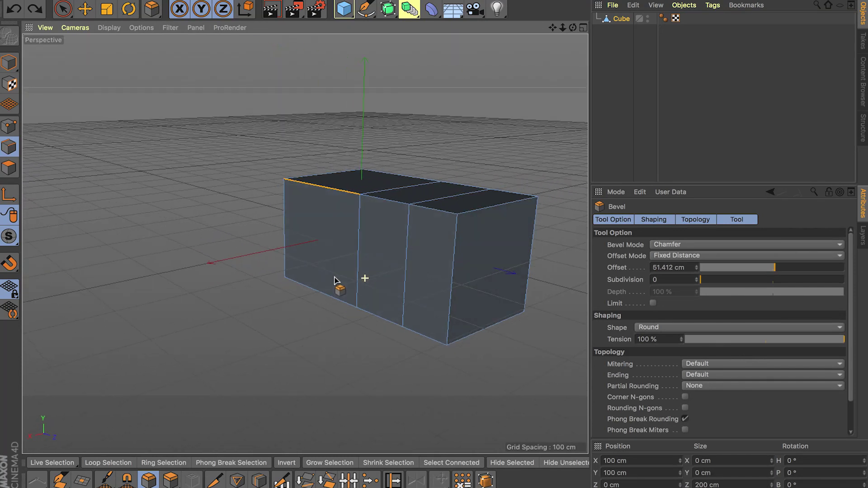
# Switch to Polygons mode and select the large face on the long side with Live Selection
pyautogui.press('space')
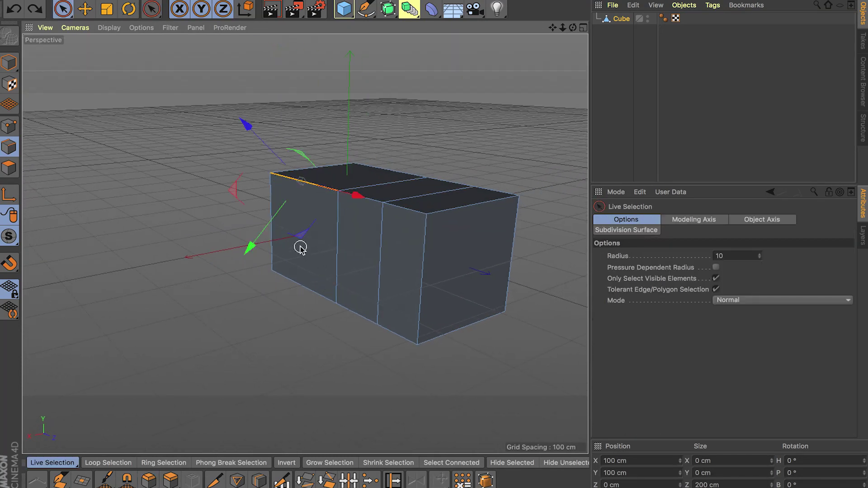
pyautogui.press('Return')
pyautogui.click(301, 247)
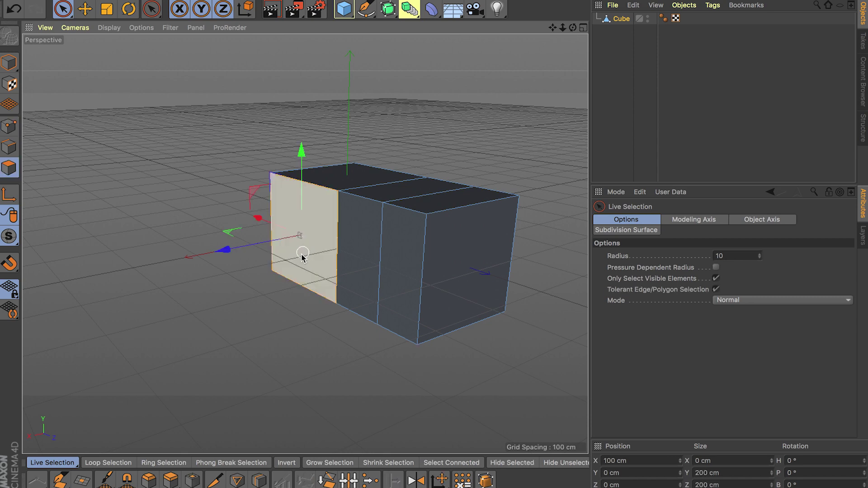
pyautogui.keyDown('alt'); pyautogui.moveTo(305, 244); pyautogui.dragTo(290, 300); pyautogui.keyUp('alt')
# Inset the selected face by about 38.3 cm with Extrude Inner and extrude the inner face outward to about X 227 cm
pyautogui.press('i')
pyautogui.moveTo(319, 271); pyautogui.dragTo(348, 271)
pyautogui.keyDown('alt'); pyautogui.moveTo(283, 293); pyautogui.dragTo(266, 291); pyautogui.keyUp('alt')
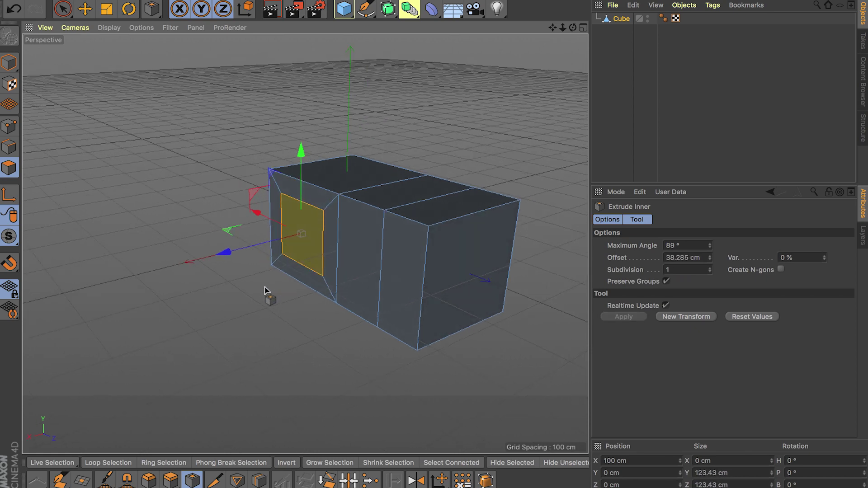
pyautogui.keyDown('ctrl'); pyautogui.moveTo(254, 255); pyautogui.dragTo(182, 259); pyautogui.keyUp('ctrl')
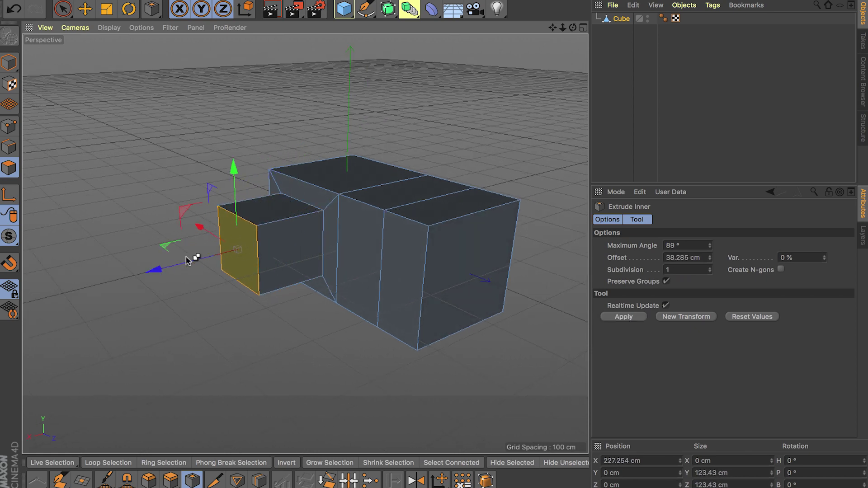
pyautogui.keyDown('alt'); pyautogui.moveTo(233, 302); pyautogui.dragTo(306, 275, button='middle'); pyautogui.keyUp('alt')
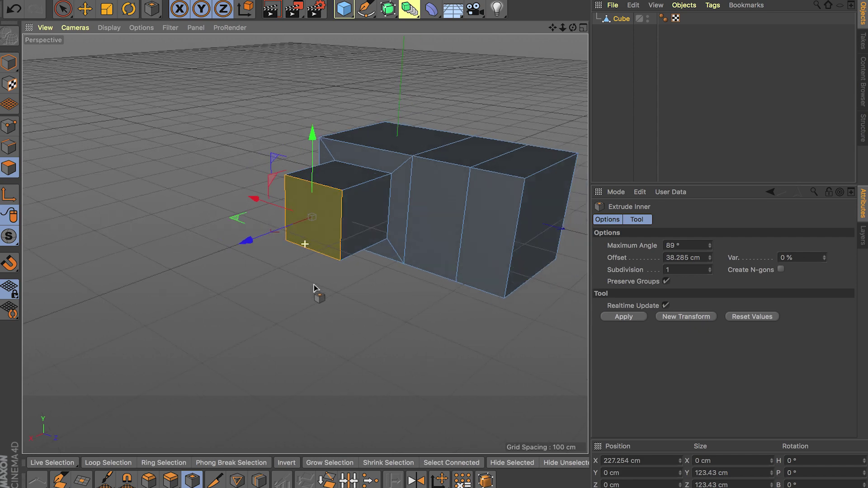
# Scale the extruded end face up to about 196 cm in height and width
pyautogui.press('t')
pyautogui.moveTo(306, 289); pyautogui.dragTo(800, 323)
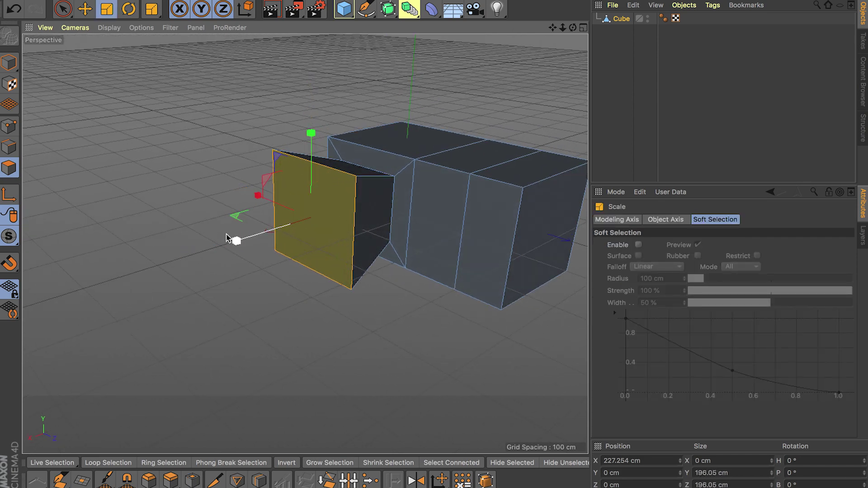
pyautogui.keyDown('alt'); pyautogui.moveTo(318, 301); pyautogui.dragTo(286, 294); pyautogui.keyUp('alt')
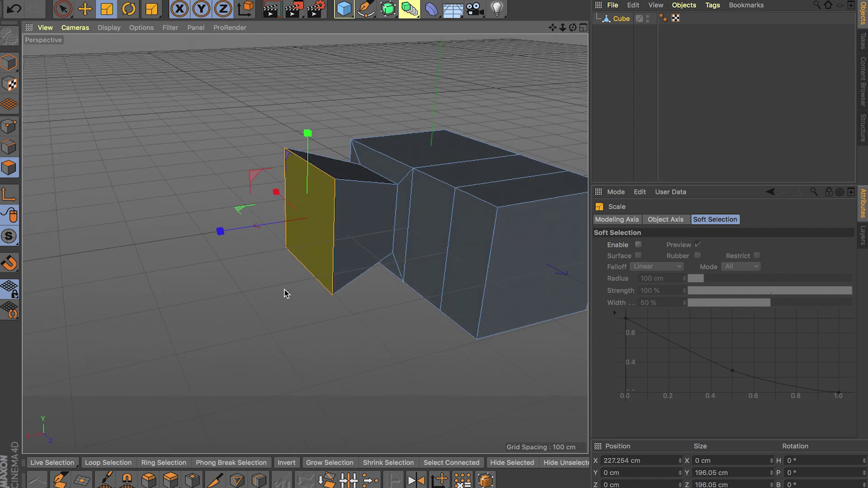
# Try another change along the enlarged end face's normal axis plus scaling the face down, and undo both edits
pyautogui.moveTo(266, 226); pyautogui.dragTo(265, 330)
pyautogui.press('t')
pyautogui.moveTo(363, 333); pyautogui.dragTo(52, 325)
pyautogui.moveTo(368, 326)
pyautogui.keyDown('alt'); pyautogui.mouseDown()
pyautogui.moveTo(195, 291)
pyautogui.moveTo(347, 319)
pyautogui.moveTo(393, 317)
pyautogui.moveTo(368, 316)
pyautogui.mouseUp(); pyautogui.keyUp('alt')
pyautogui.hotkey('ctrl', 'z')
pyautogui.hotkey('ctrl', 'z')
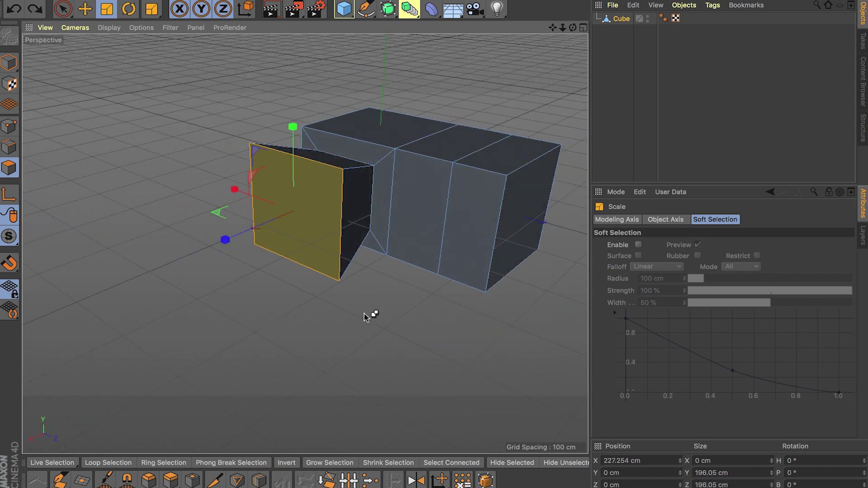
# Undo the end face's enlargement, the outward extrusion and the inset to restore the plain large side face
pyautogui.hotkey('ctrl', 'z')
pyautogui.hotkey('ctrl', 'z')
pyautogui.hotkey('ctrl', 'z')
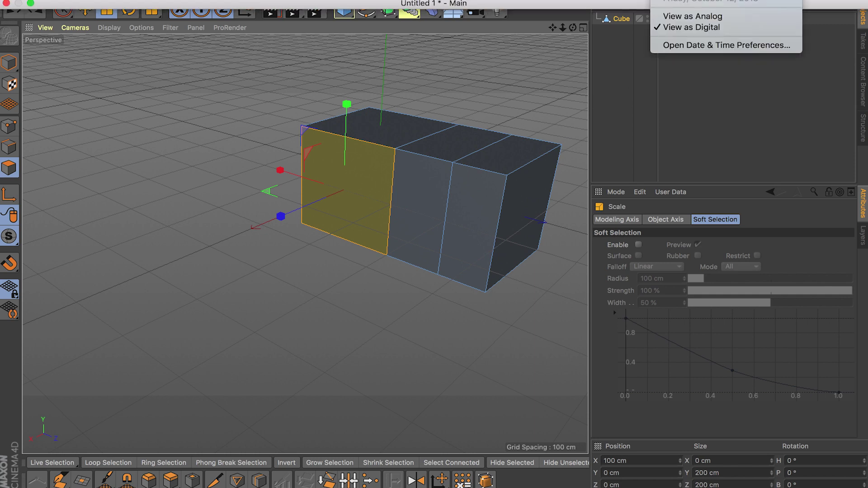
# Reselect the Cube object and clear its polygon selection
pyautogui.click(815, 34)
pyautogui.click(802, 1)
pyautogui.click(778, 60)
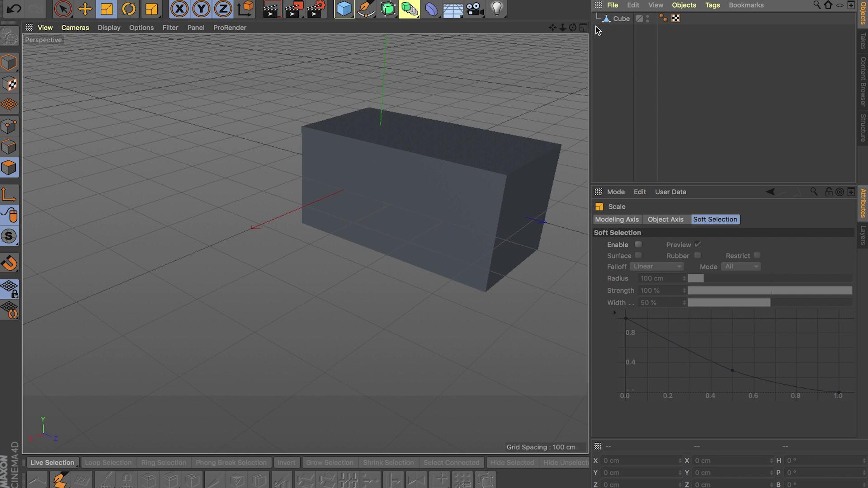
pyautogui.click(614, 19)
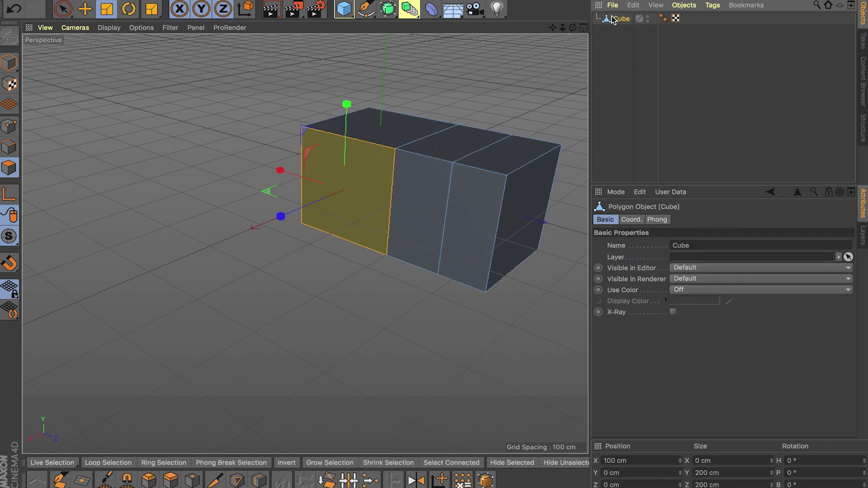
pyautogui.rightClick(329, 247)
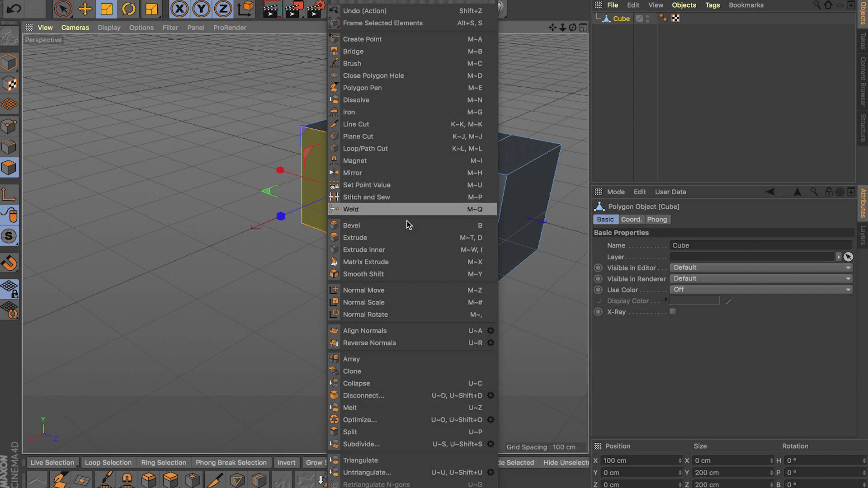
pyautogui.click(243, 265)
pyautogui.keyDown('alt'); pyautogui.moveTo(369, 259); pyautogui.dragTo(327, 269, button='middle'); pyautogui.keyUp('alt')
pyautogui.keyDown('alt'); pyautogui.moveTo(279, 270); pyautogui.dragTo(308, 263); pyautogui.keyUp('alt')
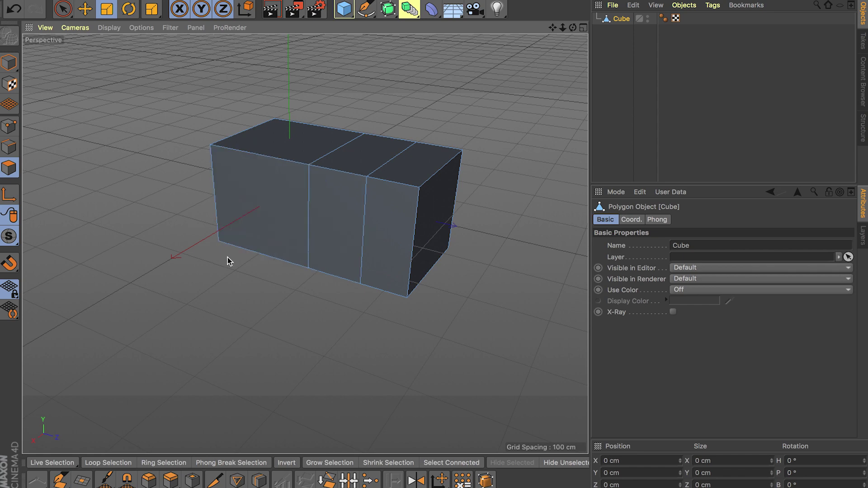
pyautogui.moveTo(226, 258)
pyautogui.keyDown('alt'); pyautogui.mouseDown()
pyautogui.moveTo(195, 257)
pyautogui.moveTo(222, 265)
pyautogui.mouseUp(); pyautogui.keyUp('alt')
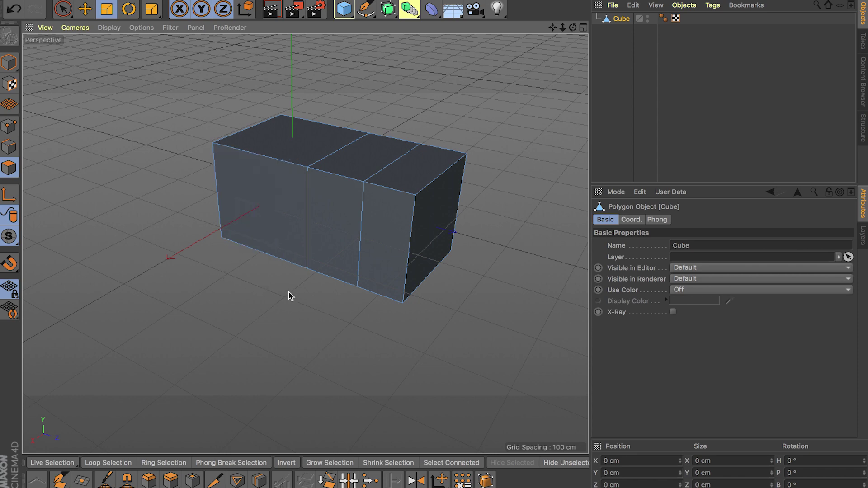
# Make a horizontal Line Cut through the middle of the whole box in the Right view and return to the perspective view
pyautogui.press('k')
pyautogui.press('k')
pyautogui.keyDown('alt'); pyautogui.moveTo(249, 300); pyautogui.dragTo(328, 295); pyautogui.keyUp('alt')
pyautogui.middleClick(327, 291)
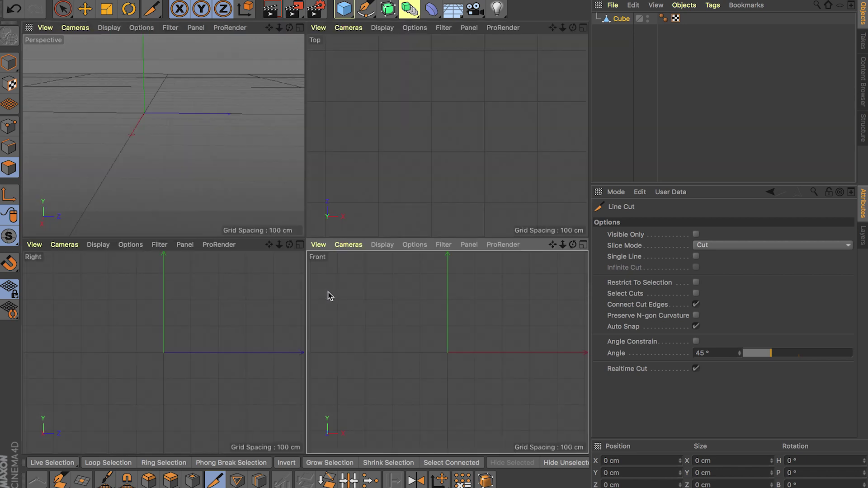
pyautogui.middleClick(291, 256)
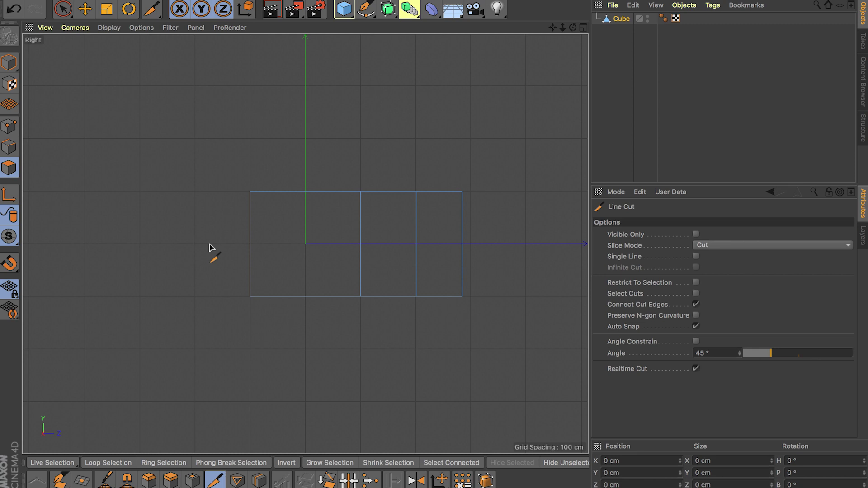
pyautogui.moveTo(209, 244)
pyautogui.mouseDown()
pyautogui.moveTo(455, 294)
pyautogui.moveTo(490, 244)
pyautogui.mouseUp()
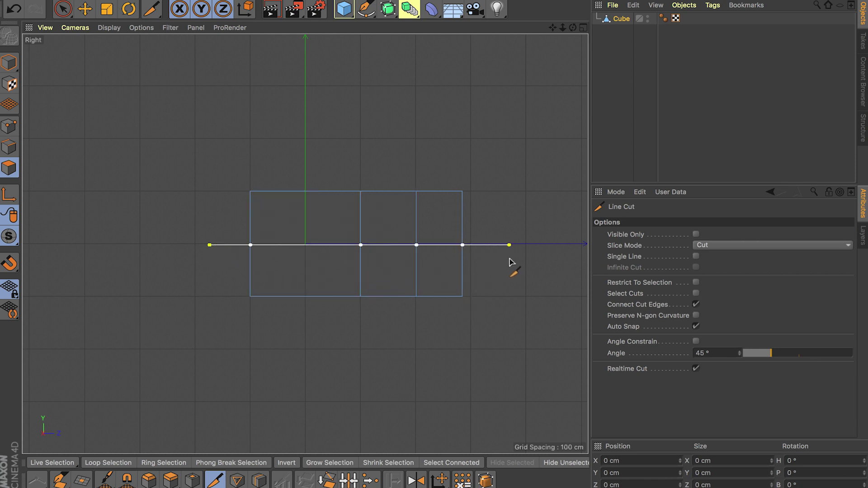
pyautogui.press('Escape')
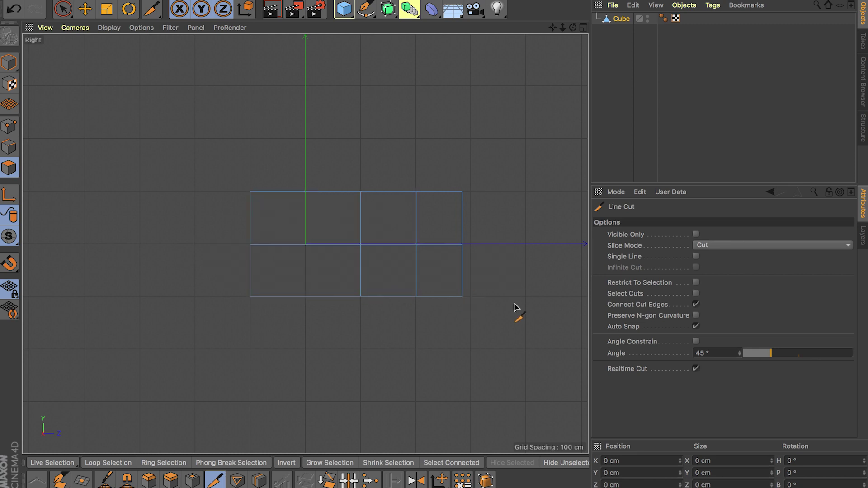
pyautogui.middleClick(491, 251)
pyautogui.click(299, 28)
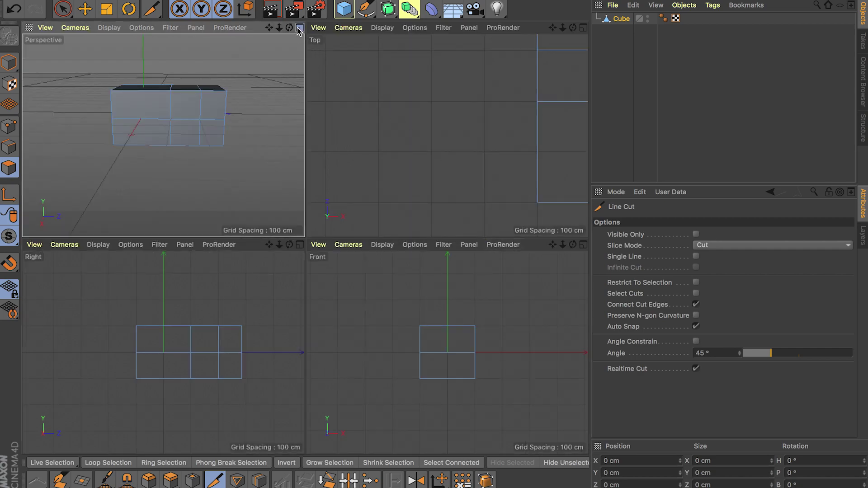
pyautogui.keyDown('alt'); pyautogui.moveTo(268, 207); pyautogui.dragTo(373, 208); pyautogui.keyUp('alt')
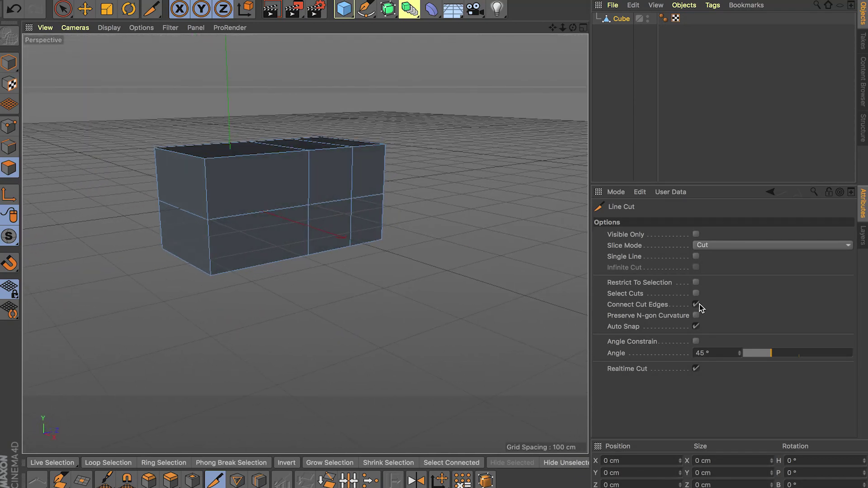
# Restrict Line Cut to visible geometry and cut a horizontal line across the upper half of the large side
pyautogui.click(696, 234)
pyautogui.keyDown('alt'); pyautogui.moveTo(529, 258); pyautogui.dragTo(418, 244); pyautogui.keyUp('alt')
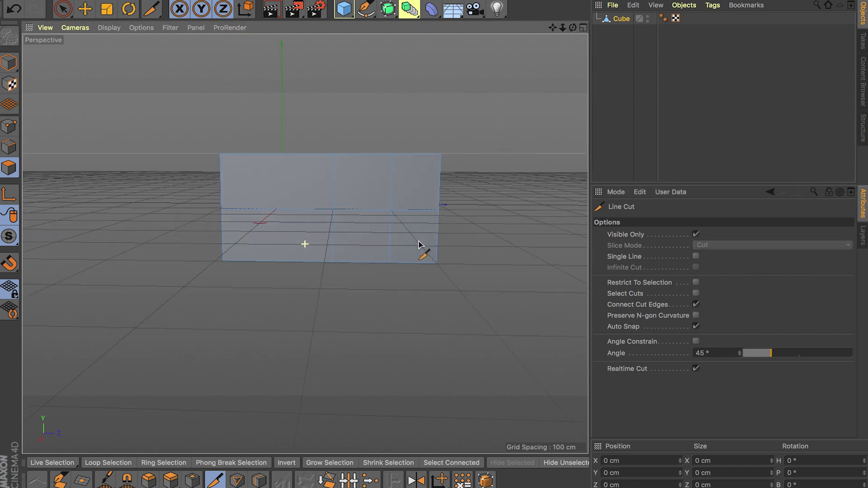
pyautogui.moveTo(200, 184); pyautogui.dragTo(487, 184)
pyautogui.keyDown('alt'); pyautogui.moveTo(493, 249); pyautogui.dragTo(312, 291); pyautogui.keyUp('alt')
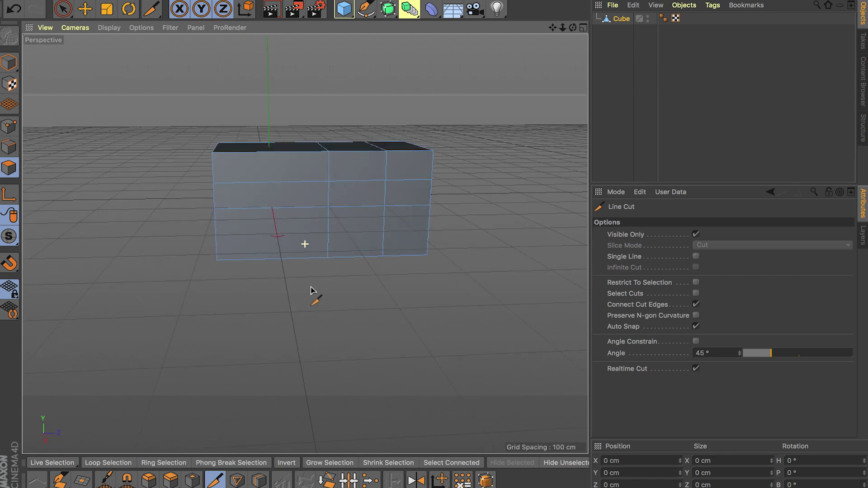
# Cut a diagonal line across the large side's widest face, from the top of the dividing edge to the opposite lower corner
pyautogui.keyDown('alt'); pyautogui.moveTo(446, 308); pyautogui.dragTo(416, 340); pyautogui.keyUp('alt')
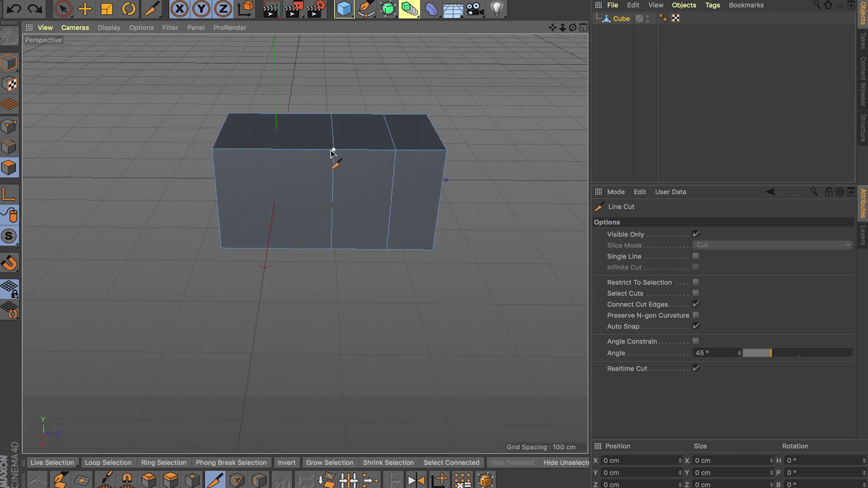
pyautogui.moveTo(334, 150); pyautogui.dragTo(231, 243)
pyautogui.press('Escape')
pyautogui.keyDown('alt'); pyautogui.moveTo(422, 258); pyautogui.dragTo(431, 292); pyautogui.keyUp('alt')
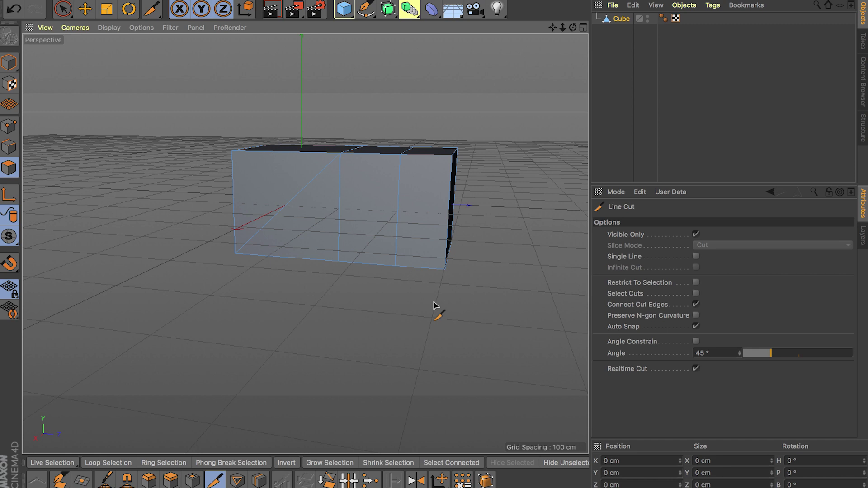
# Select the middle face of the large side with Live Selection and return to the Line Cut tool
pyautogui.press('space')
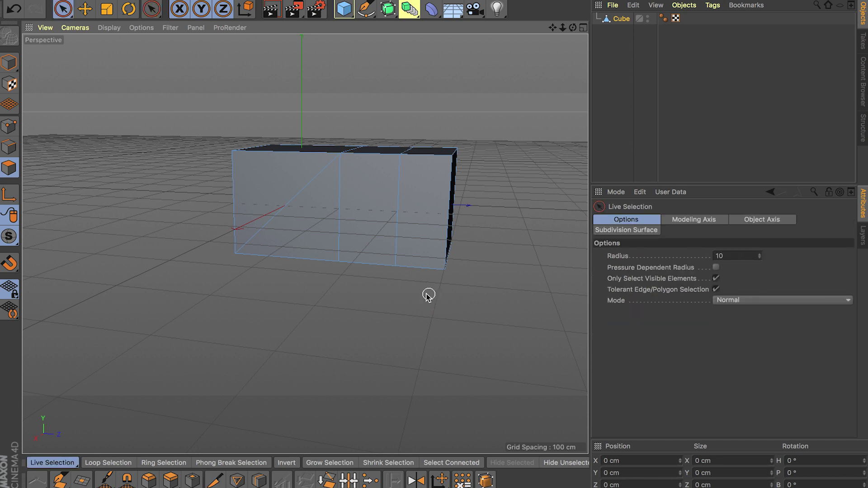
pyautogui.click(368, 217)
pyautogui.press('space')
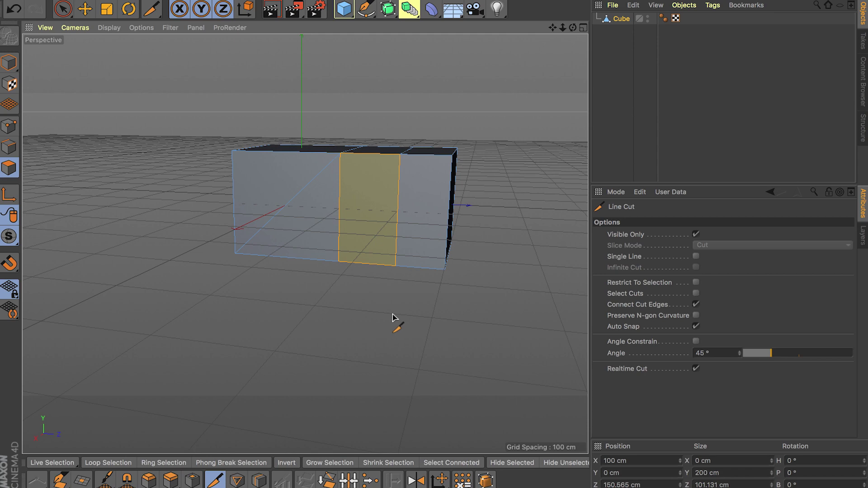
# Add three lengthwise loop cuts over the box's top and end face with Loop/Path Cut, and undo them
pyautogui.press('k')
pyautogui.press('l')
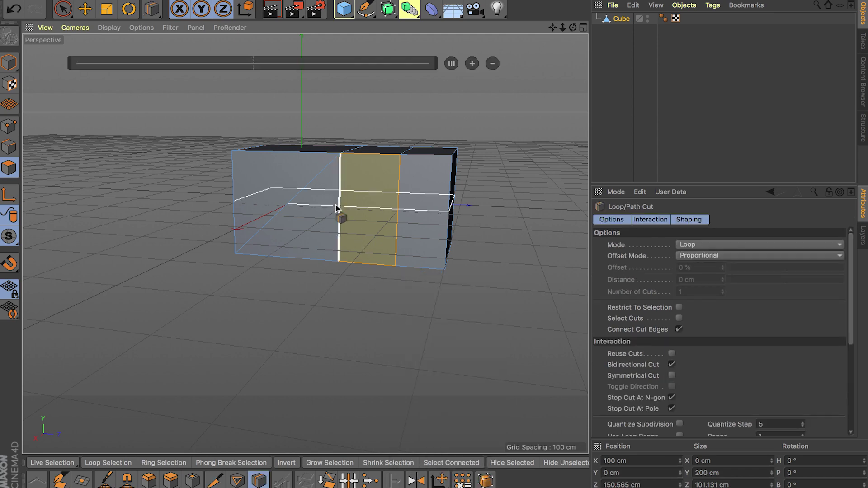
pyautogui.keyDown('alt'); pyautogui.moveTo(422, 248); pyautogui.dragTo(333, 248); pyautogui.keyUp('alt')
pyautogui.click(334, 246)
pyautogui.click(371, 243)
pyautogui.click(405, 241)
pyautogui.moveTo(391, 310)
pyautogui.keyDown('alt'); pyautogui.mouseDown()
pyautogui.moveTo(334, 306)
pyautogui.moveTo(393, 307)
pyautogui.moveTo(395, 319)
pyautogui.mouseUp(); pyautogui.keyUp('alt')
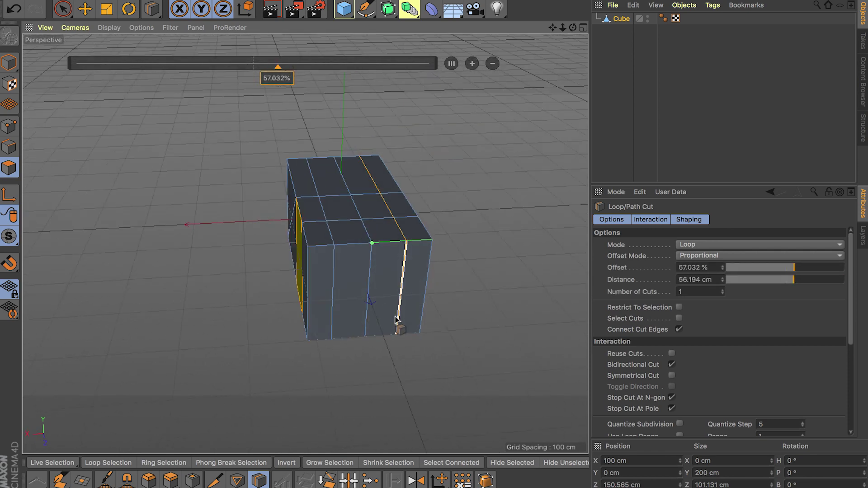
pyautogui.hotkey('ctrl', 'z')
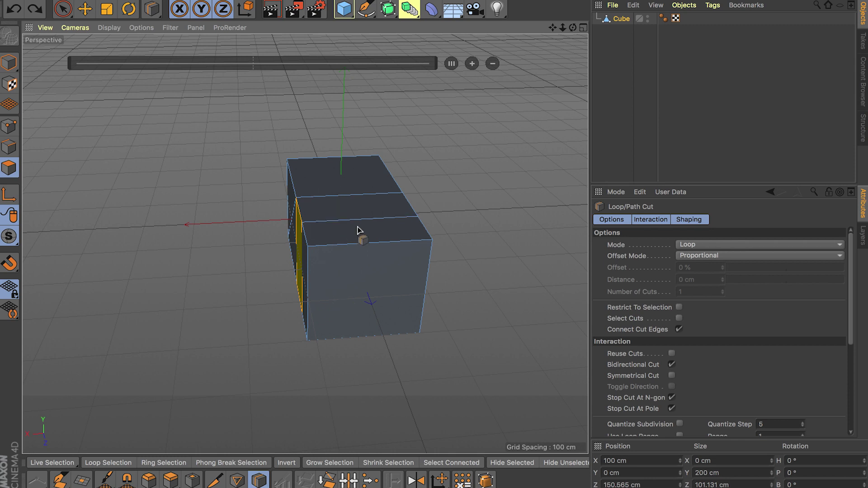
# Add two lengthwise loop cuts about 74 cm apart and select both edge loops with Loop Selection in edge mode
pyautogui.moveTo(336, 231); pyautogui.dragTo(380, 224)
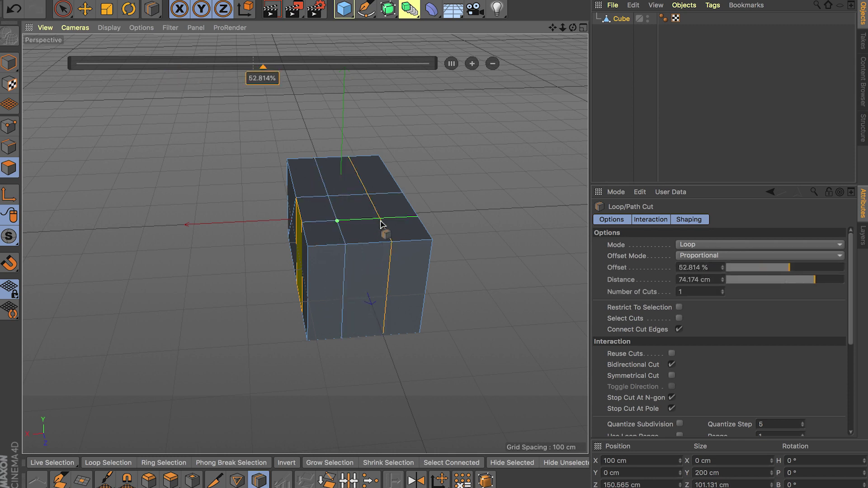
pyautogui.press('u')
pyautogui.press('l')
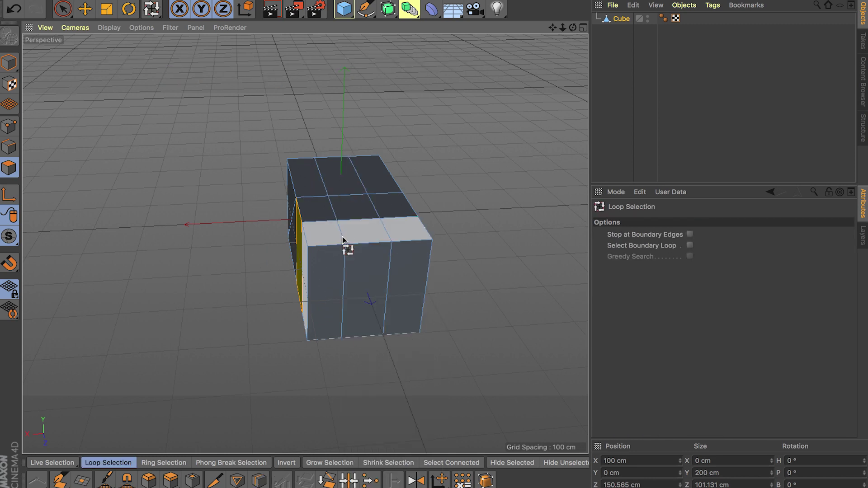
pyautogui.press('Return')
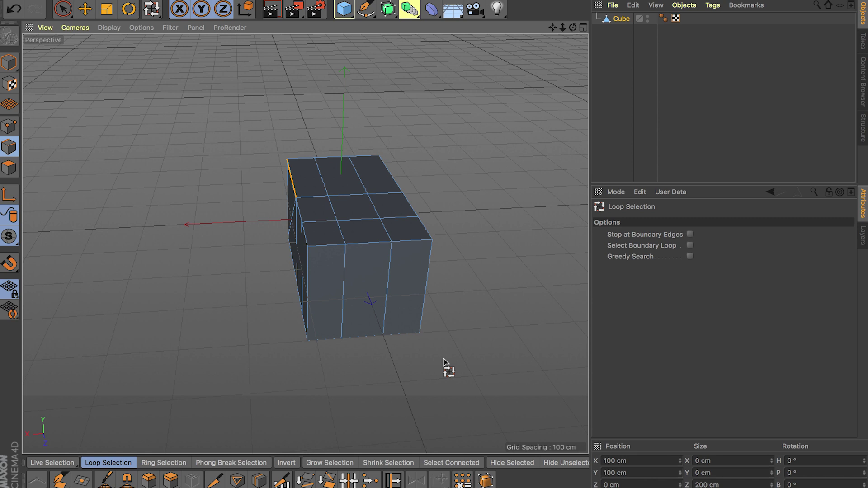
pyautogui.click(349, 283)
pyautogui.keyDown('shift'); pyautogui.click(374, 323); pyautogui.keyUp('shift')
# Try moving the two selected edge loops and undo the move
pyautogui.keyDown('alt'); pyautogui.moveTo(375, 322); pyautogui.dragTo(408, 351); pyautogui.keyUp('alt')
pyautogui.press('e')
pyautogui.moveTo(294, 244)
pyautogui.mouseDown()
pyautogui.moveTo(332, 247)
pyautogui.moveTo(302, 253)
pyautogui.mouseUp()
pyautogui.hotkey('ctrl', 'z')
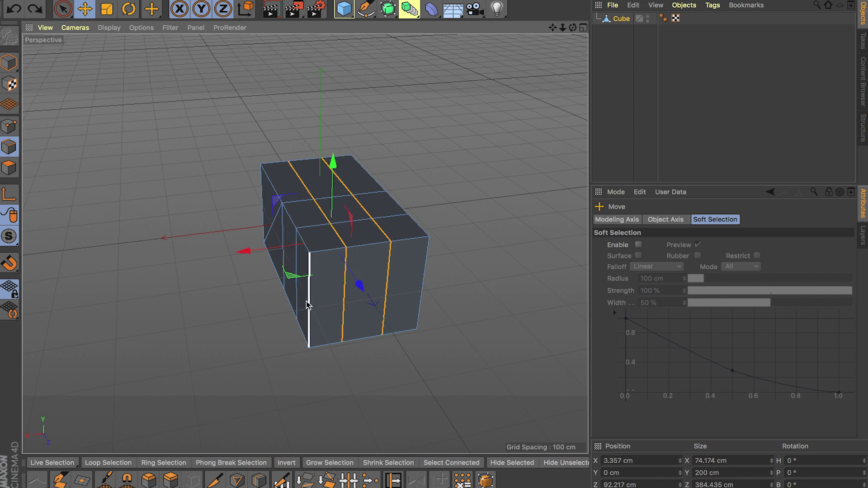
pyautogui.keyDown('alt'); pyautogui.moveTo(289, 330); pyautogui.dragTo(276, 309); pyautogui.keyUp('alt')
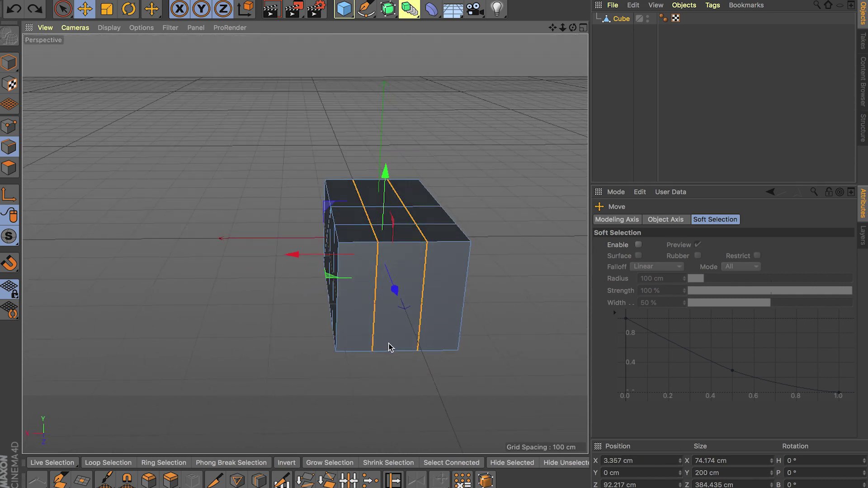
# Try scaling the two selected lengthwise edge loops
pyautogui.keyDown('alt'); pyautogui.moveTo(390, 348); pyautogui.dragTo(369, 329); pyautogui.keyUp('alt')
pyautogui.keyDown('alt'); pyautogui.moveTo(375, 289); pyautogui.dragTo(319, 324); pyautogui.keyUp('alt')
pyautogui.press('t')
pyautogui.moveTo(387, 368); pyautogui.dragTo(430, 400)
pyautogui.keyDown('alt'); pyautogui.moveTo(434, 398); pyautogui.dragTo(404, 370, button='middle'); pyautogui.keyUp('alt')
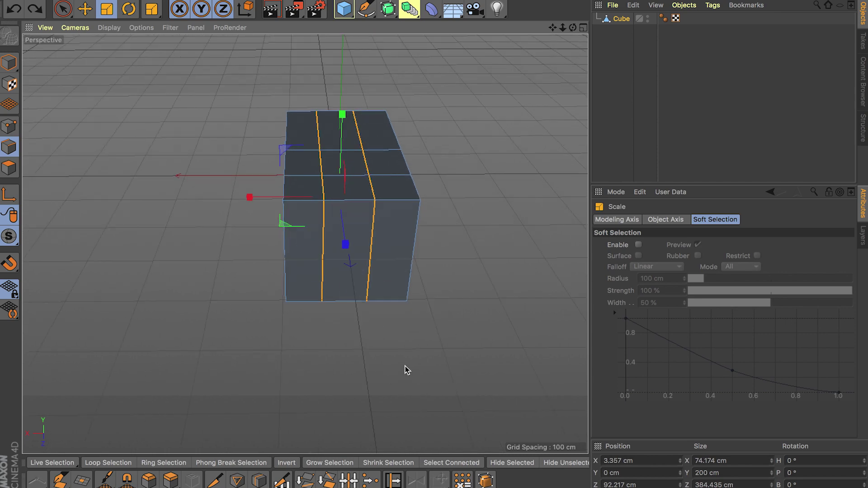
pyautogui.keyDown('alt'); pyautogui.moveTo(404, 369); pyautogui.dragTo(336, 345); pyautogui.keyUp('alt')
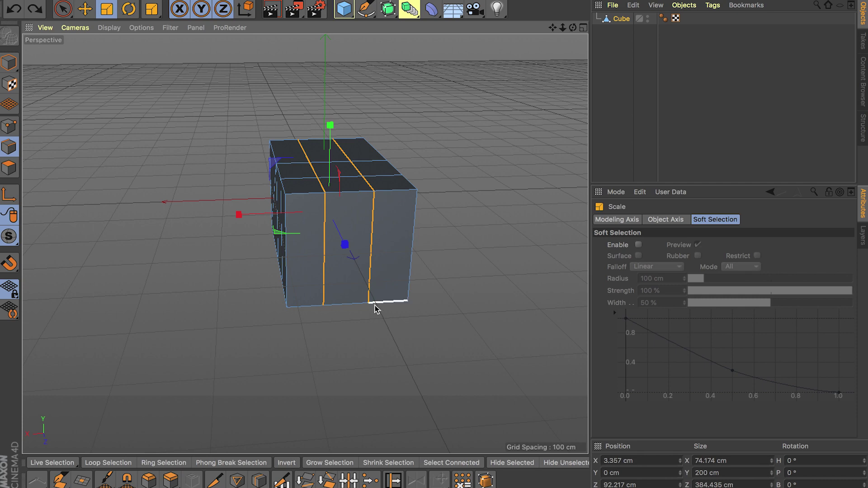
pyautogui.keyDown('alt'); pyautogui.moveTo(390, 337); pyautogui.dragTo(319, 335); pyautogui.keyUp('alt')
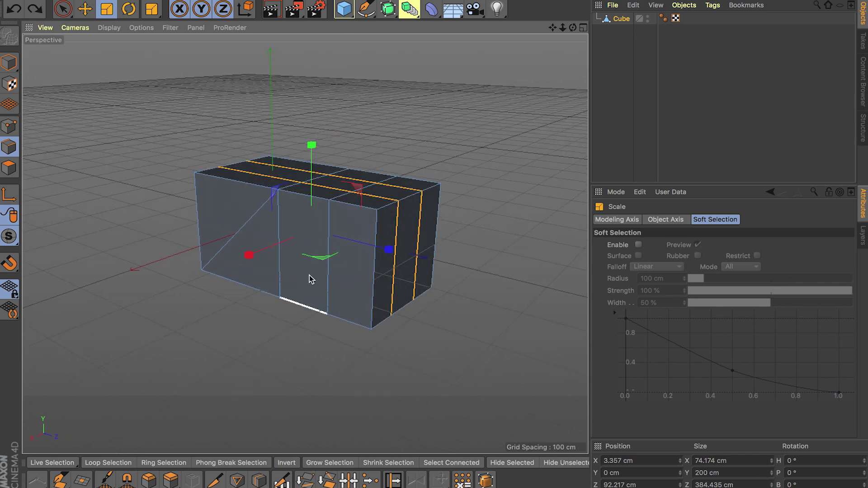
pyautogui.moveTo(308, 247)
pyautogui.keyDown('alt'); pyautogui.mouseDown()
pyautogui.moveTo(254, 242)
pyautogui.moveTo(267, 259)
pyautogui.moveTo(312, 251)
pyautogui.mouseUp(); pyautogui.keyUp('alt')
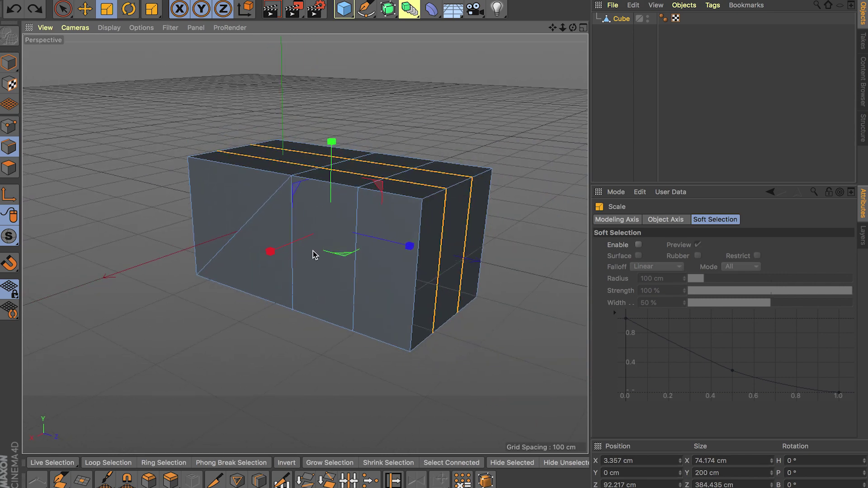
# Remove the diagonal edge from the large side while keeping its face, and leave nothing selected
pyautogui.press('space')
pyautogui.keyDown('alt'); pyautogui.moveTo(248, 267); pyautogui.dragTo(362, 268); pyautogui.keyUp('alt')
pyautogui.click(246, 222)
pyautogui.click(381, 300)
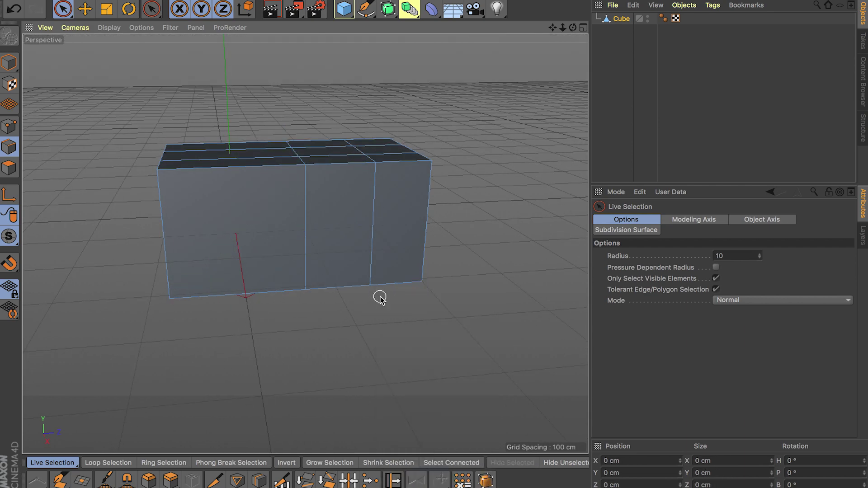
# In point mode, delete the upper and lower corner points of the box at X 100, Z -100 cm
pyautogui.keyDown('alt'); pyautogui.moveTo(415, 314); pyautogui.dragTo(314, 228); pyautogui.keyUp('alt')
pyautogui.keyDown('alt'); pyautogui.moveTo(235, 227); pyautogui.dragTo(405, 248); pyautogui.keyUp('alt')
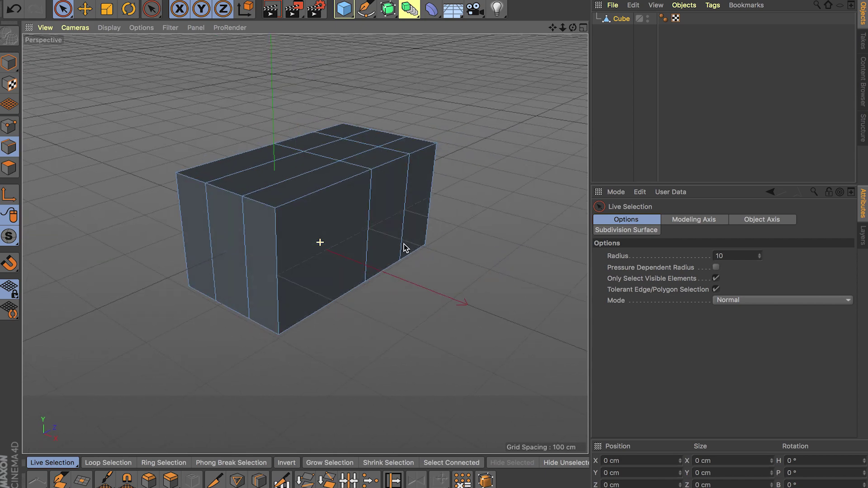
pyautogui.press('Return')
pyautogui.click(274, 209)
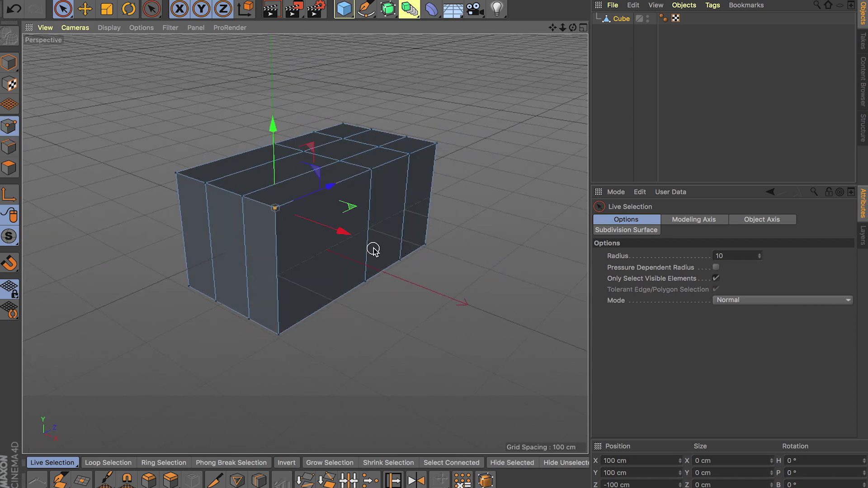
pyautogui.press('Delete')
pyautogui.moveTo(375, 244)
pyautogui.keyDown('alt'); pyautogui.mouseDown()
pyautogui.moveTo(398, 248)
pyautogui.moveTo(382, 247)
pyautogui.mouseUp(); pyautogui.keyUp('alt')
pyautogui.click(291, 332)
pyautogui.press('Delete')
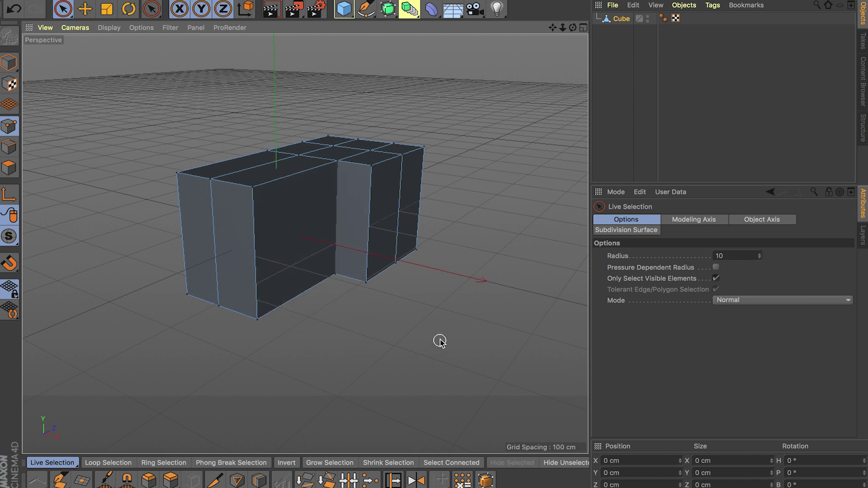
# Use Line Cut to add the missing vertical edge at the notch's inner corner, from its upper point to its lower point
pyautogui.keyDown('alt'); pyautogui.moveTo(445, 337); pyautogui.dragTo(414, 336); pyautogui.keyUp('alt')
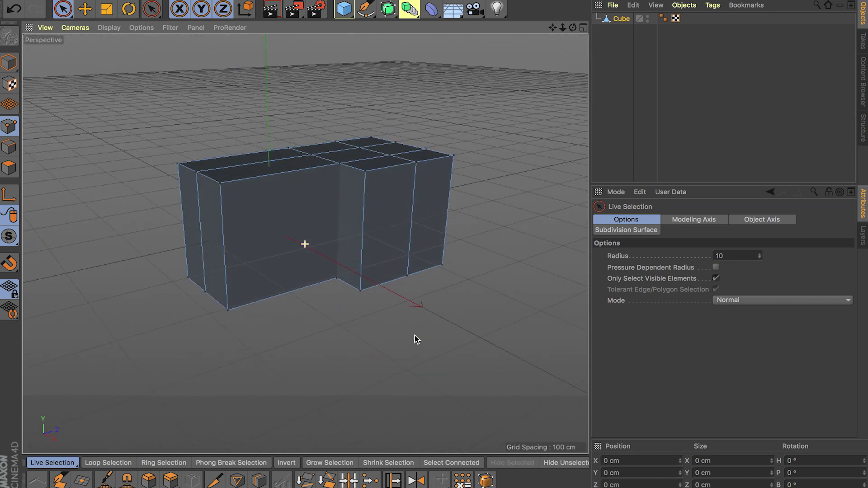
pyautogui.press('k')
pyautogui.press('k')
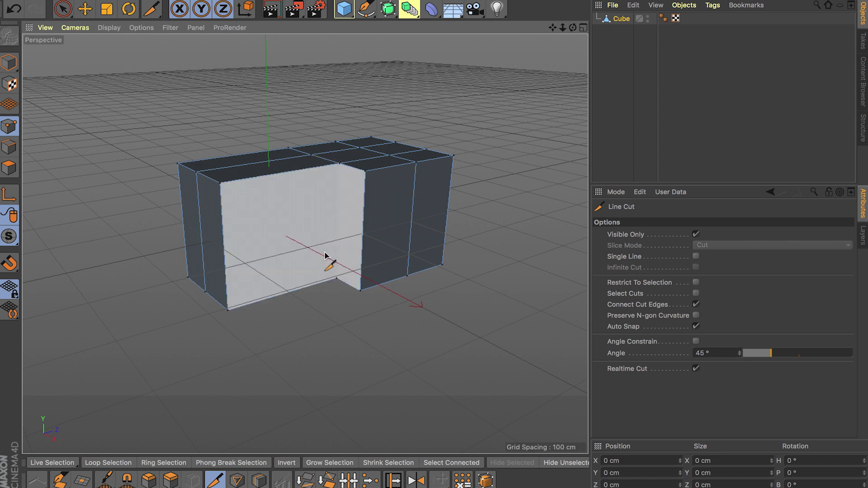
pyautogui.click(340, 164)
pyautogui.click(339, 279)
pyautogui.keyDown('alt'); pyautogui.moveTo(429, 351); pyautogui.dragTo(385, 354); pyautogui.keyUp('alt')
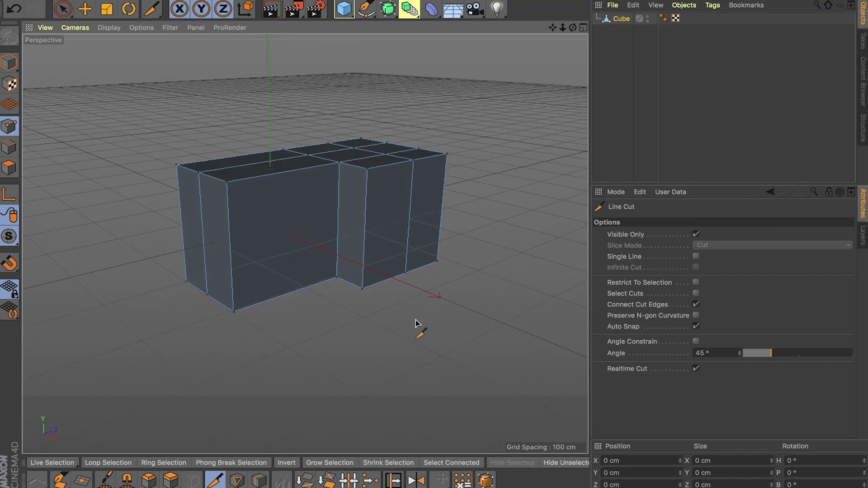
pyautogui.moveTo(412, 286)
pyautogui.keyDown('alt'); pyautogui.mouseDown()
pyautogui.moveTo(403, 306)
pyautogui.moveTo(286, 287)
pyautogui.moveTo(197, 237)
pyautogui.moveTo(187, 185)
pyautogui.moveTo(260, 242)
pyautogui.moveTo(398, 287)
pyautogui.moveTo(400, 334)
pyautogui.moveTo(407, 287)
pyautogui.mouseUp(); pyautogui.keyUp('alt')
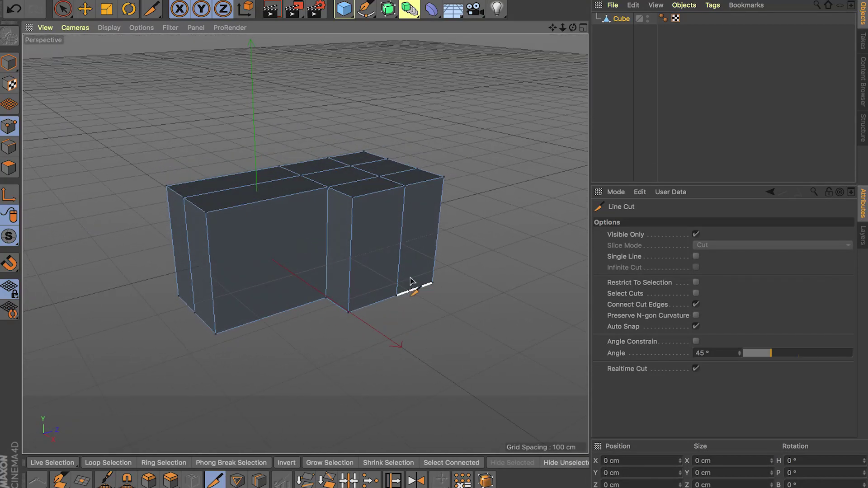
pyautogui.click(397, 243)
# In the top view, draw a four-point face of about 100 by 200 cm beside the box with the Polygon Pen
pyautogui.press('m')
pyautogui.press('e')
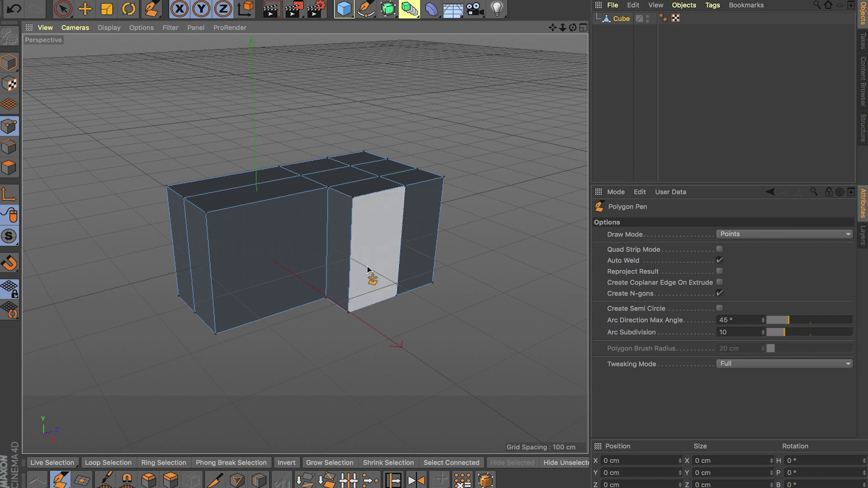
pyautogui.keyDown('alt'); pyautogui.moveTo(316, 325); pyautogui.dragTo(342, 313); pyautogui.keyUp('alt')
pyautogui.middleClick(291, 295)
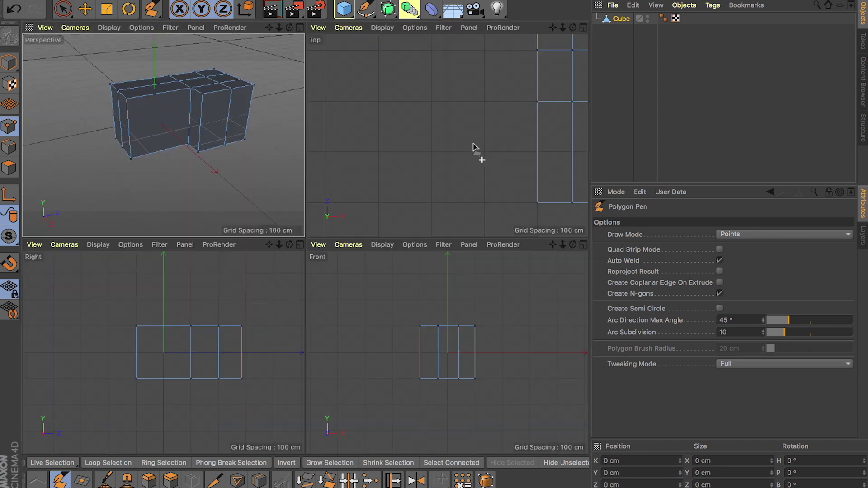
pyautogui.click(583, 28)
pyautogui.keyDown('alt'); pyautogui.moveTo(467, 232); pyautogui.dragTo(397, 221, button='middle'); pyautogui.keyUp('alt')
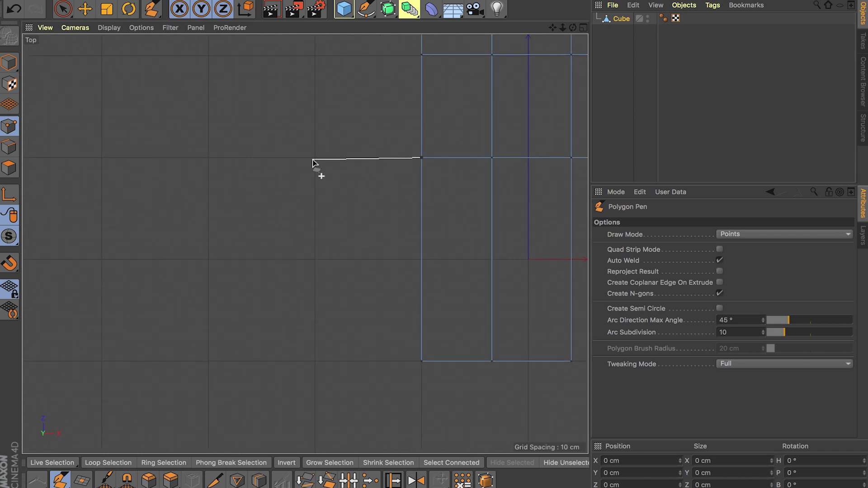
pyautogui.click(313, 159)
pyautogui.click(315, 361)
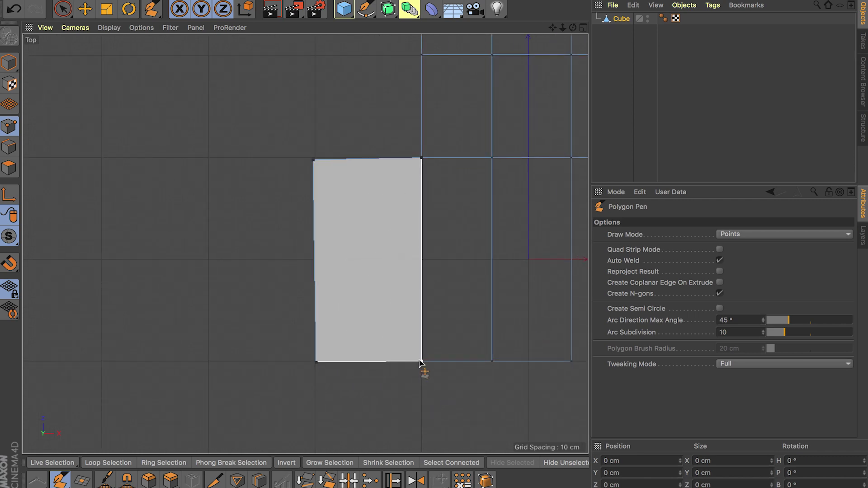
pyautogui.press('Escape')
# Extend the face with the Polygon Pen by extruding its outer edge about 100 cm and the new face's end edge about 77 cm
pyautogui.keyDown('ctrl'); pyautogui.moveTo(311, 261); pyautogui.dragTo(202, 260); pyautogui.keyUp('ctrl')
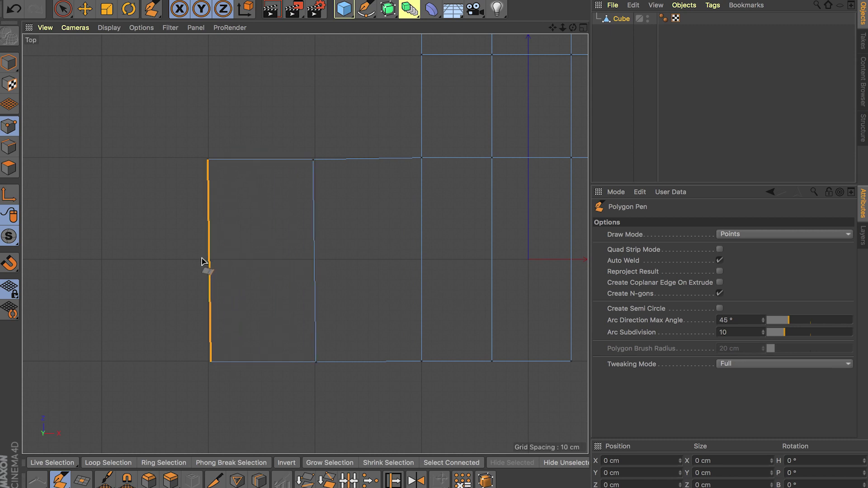
pyautogui.keyDown('ctrl'); pyautogui.moveTo(268, 159); pyautogui.dragTo(272, 83); pyautogui.keyUp('ctrl')
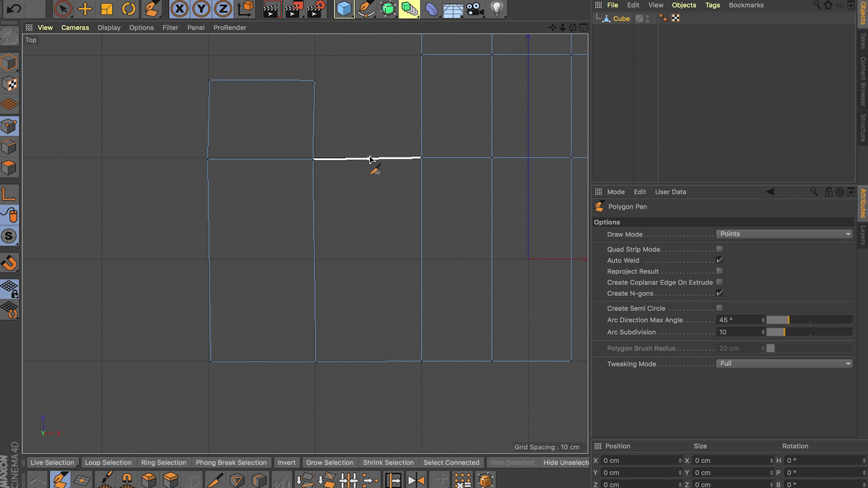
pyautogui.middleClick(348, 140)
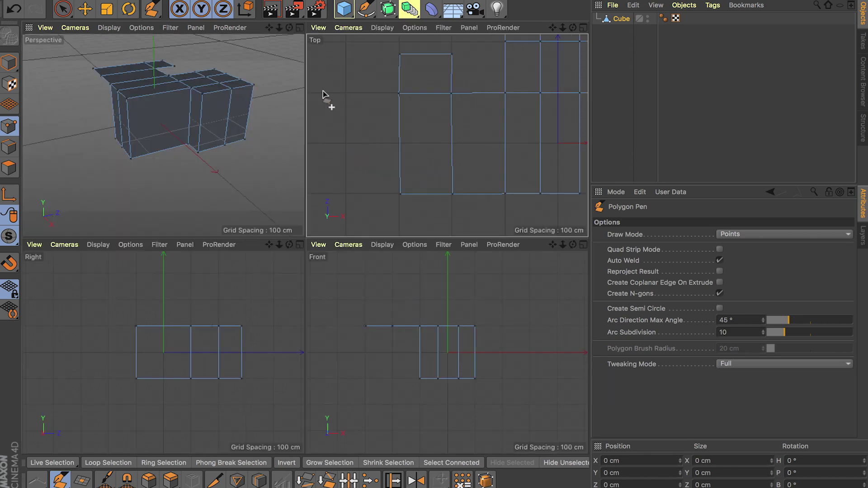
pyautogui.click(299, 28)
pyautogui.keyDown('alt'); pyautogui.moveTo(357, 109); pyautogui.dragTo(328, 268); pyautogui.keyUp('alt')
pyautogui.press('space')
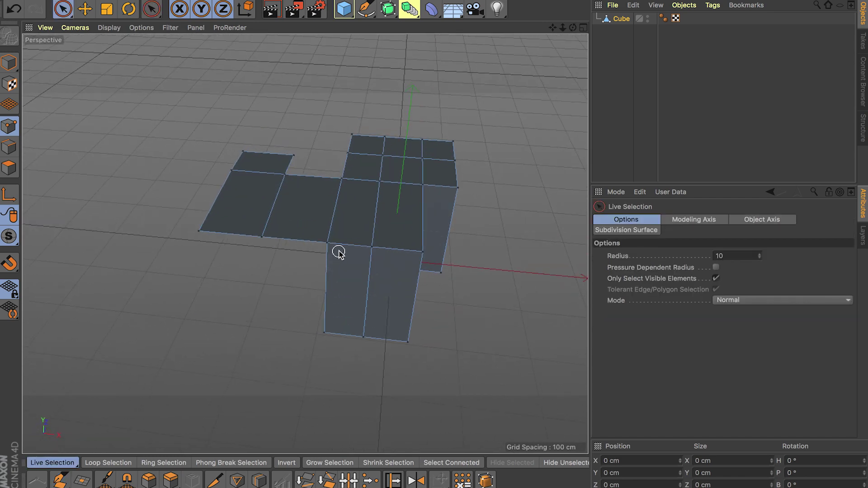
# In polygon mode, select the three newly drawn faces and extrude them upward to about Y 267 cm
pyautogui.click(9, 167)
pyautogui.click(283, 213)
pyautogui.keyDown('shift'); pyautogui.click(250, 197); pyautogui.keyUp('shift')
pyautogui.keyDown('shift'); pyautogui.click(253, 160); pyautogui.keyUp('shift')
pyautogui.keyDown('ctrl'); pyautogui.moveTo(279, 143); pyautogui.dragTo(281, 48); pyautogui.keyUp('ctrl')
pyautogui.keyDown('alt'); pyautogui.moveTo(407, 176); pyautogui.dragTo(357, 234); pyautogui.keyUp('alt')
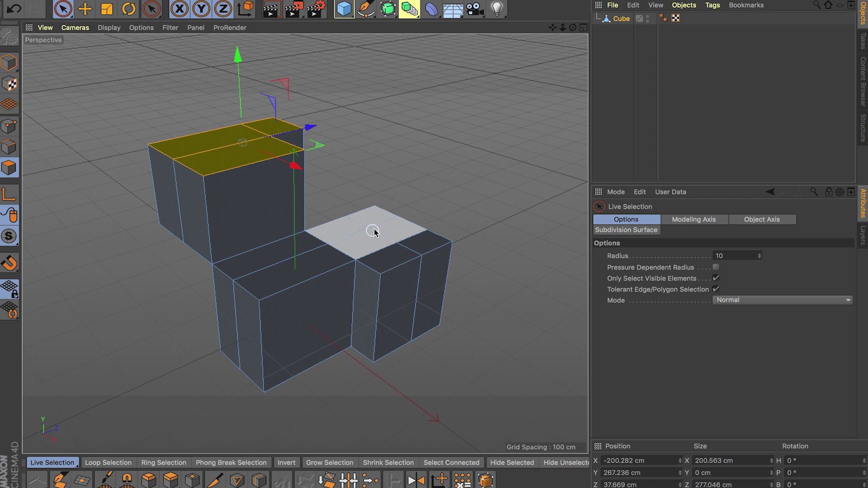
pyautogui.keyDown('alt'); pyautogui.moveTo(380, 214); pyautogui.dragTo(357, 218); pyautogui.keyUp('alt')
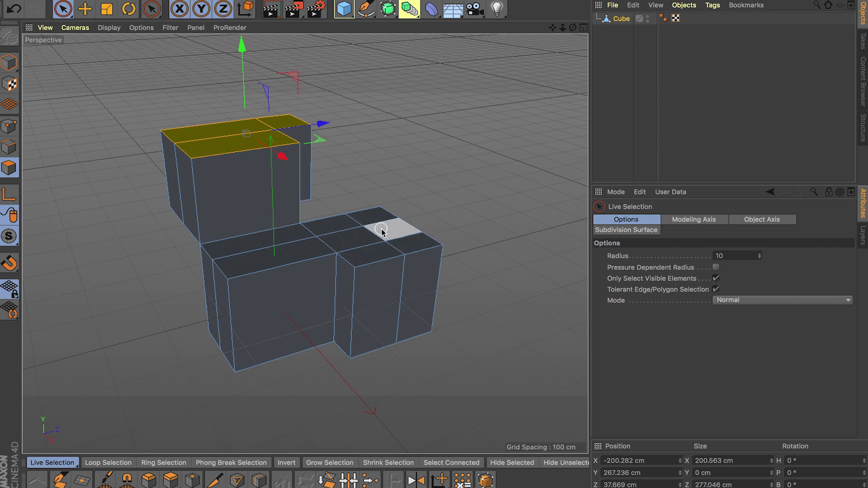
pyautogui.keyDown('alt'); pyautogui.moveTo(260, 234); pyautogui.dragTo(286, 243); pyautogui.keyUp('alt')
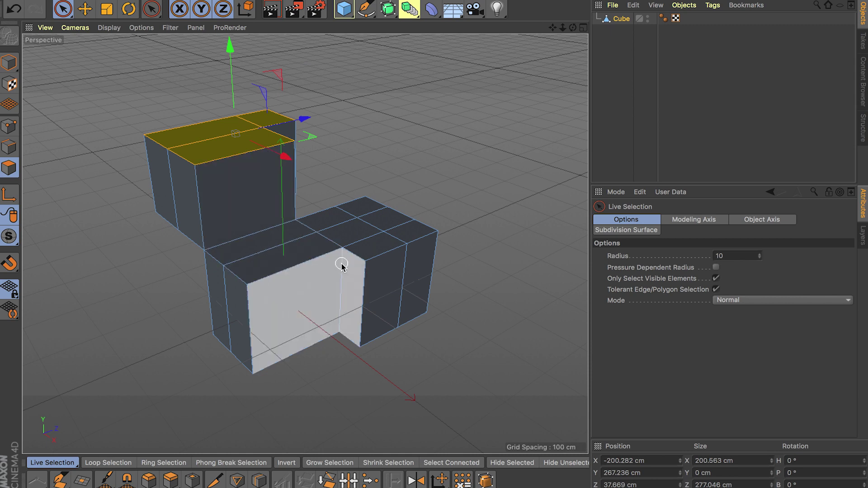
pyautogui.keyDown('alt'); pyautogui.moveTo(313, 268); pyautogui.dragTo(336, 271, button='middle'); pyautogui.keyUp('alt')
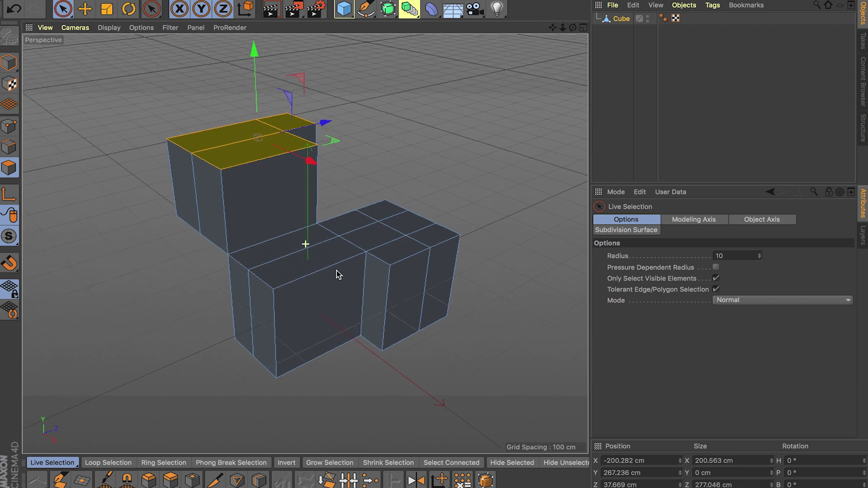
pyautogui.keyDown('alt'); pyautogui.moveTo(351, 267); pyautogui.dragTo(294, 88); pyautogui.keyUp('alt')
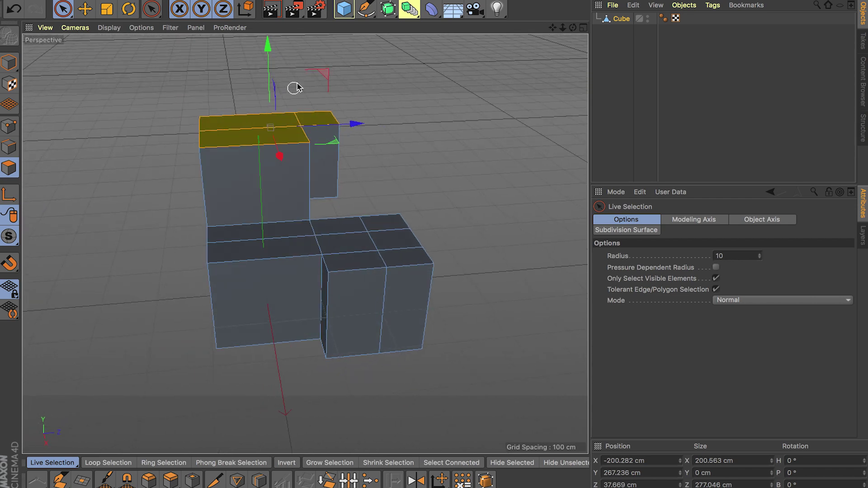
# Look through the available renderers in the render settings and close the settings
pyautogui.click(320, 13)
pyautogui.click(166, 15)
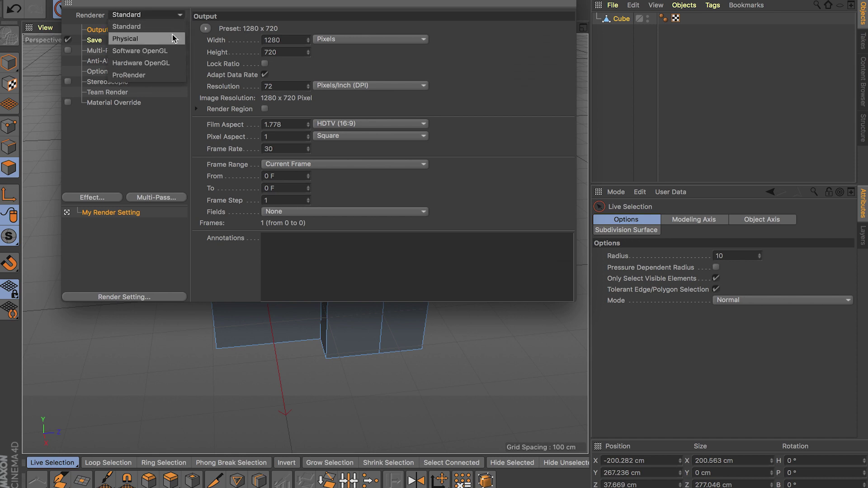
pyautogui.click(64, 1)
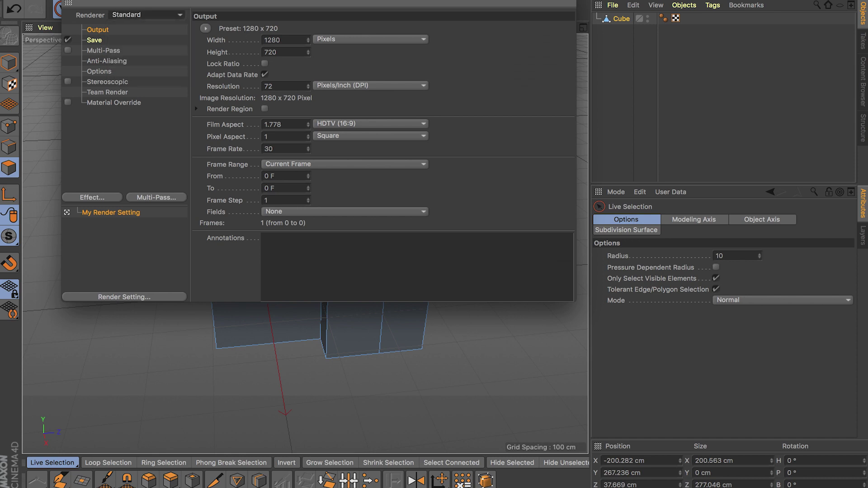
pyautogui.click(64, 1)
# Render a preview of the perspective view and clear the face selection
pyautogui.keyDown('alt'); pyautogui.moveTo(340, 219); pyautogui.dragTo(351, 250); pyautogui.keyUp('alt')
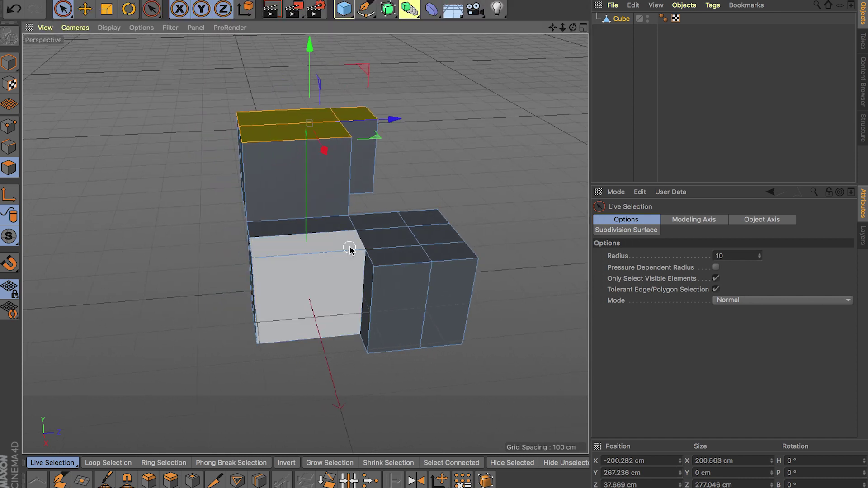
pyautogui.hotkey('ctrl', 'r')
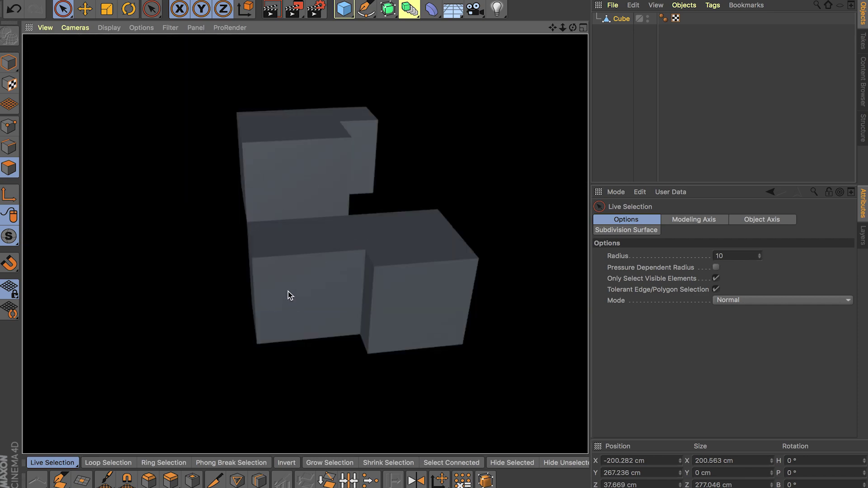
pyautogui.click(169, 248)
pyautogui.keyDown('alt'); pyautogui.moveTo(169, 248); pyautogui.dragTo(252, 246); pyautogui.keyUp('alt')
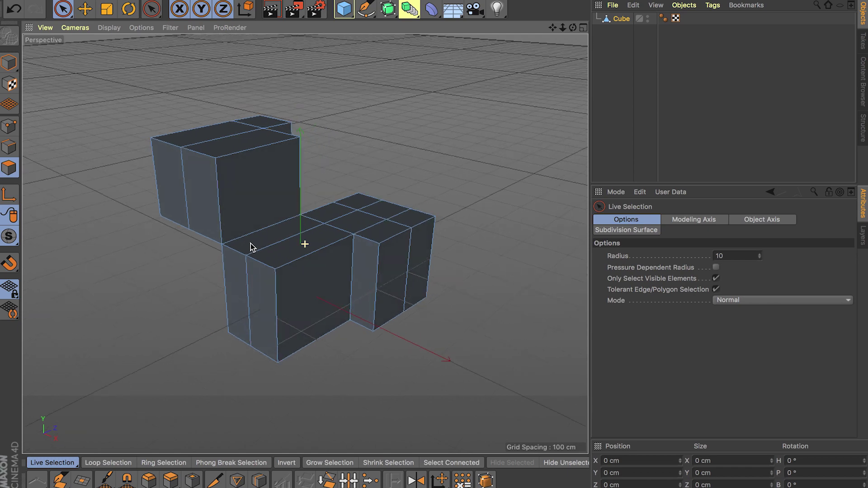
# Add a Floor and a Light to the scene, and move the light up above the model
pyautogui.click(452, 9)
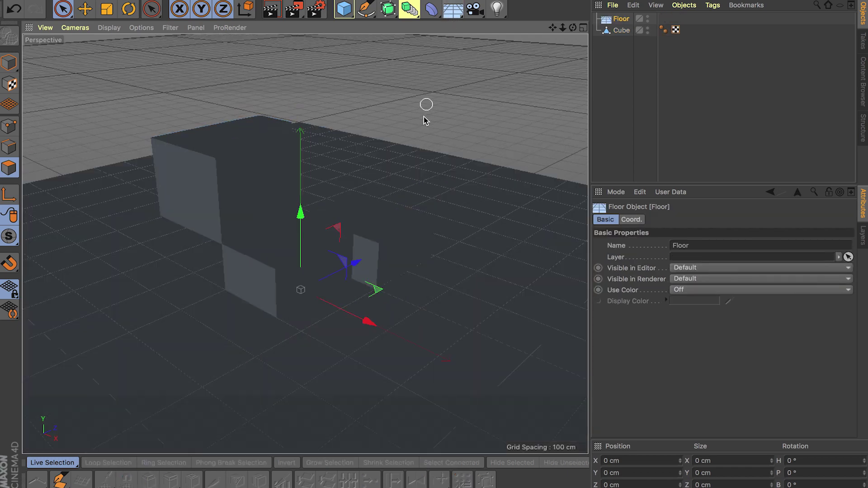
pyautogui.click(497, 9)
pyautogui.moveTo(300, 217); pyautogui.dragTo(398, 139)
# Render the perspective view from two angles to preview the lit model on the floor
pyautogui.press('super+r')
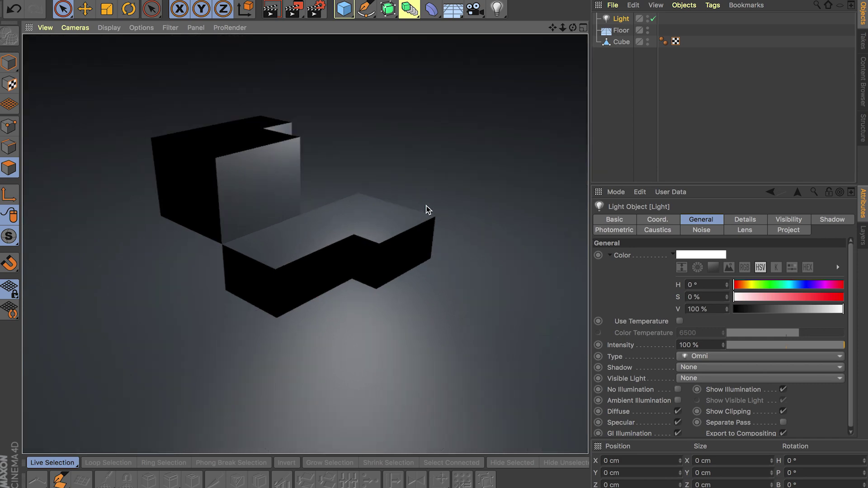
pyautogui.click(346, 154)
pyautogui.keyDown('alt'); pyautogui.moveTo(374, 245); pyautogui.dragTo(356, 234); pyautogui.keyUp('alt')
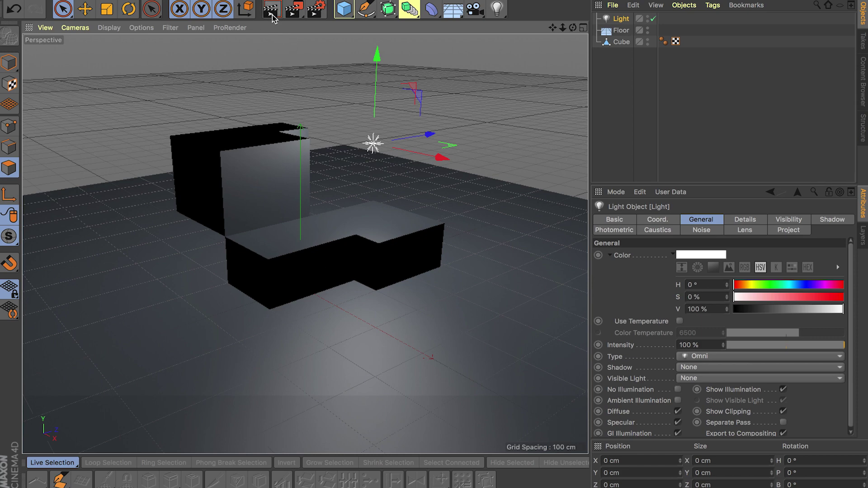
pyautogui.hotkey('ctrl', 'r')
pyautogui.click(327, 110)
# Cycle through the point, edge and polygon modes, ending in point mode, and activate Live Selection
pyautogui.press('Return')
pyautogui.press('Return')
pyautogui.press('Return')
pyautogui.press('Return')
pyautogui.press('Return')
pyautogui.press('Return')
pyautogui.press('Return')
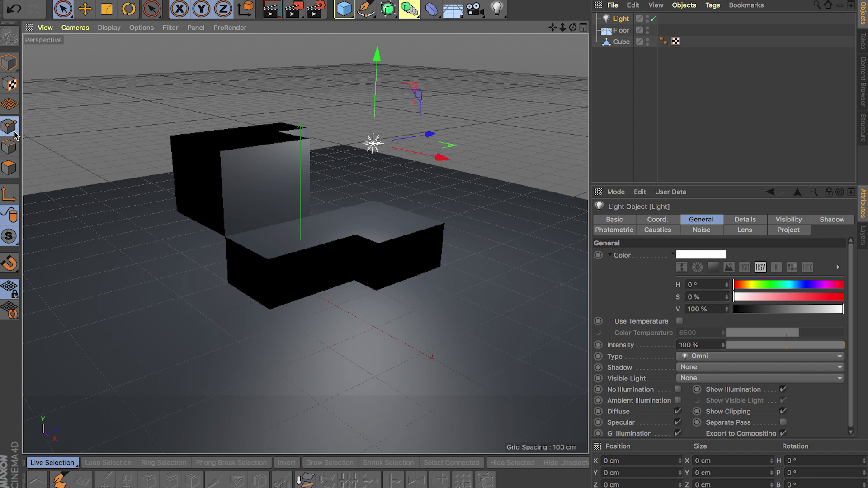
pyautogui.click(138, 178)
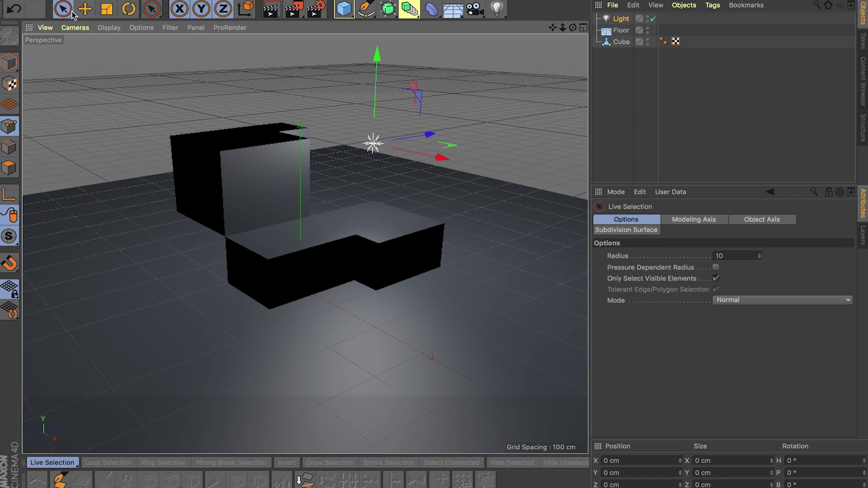
# Activate the Move, Rotate, Scale, Extrude and Bevel tools one after another
pyautogui.press('e')
pyautogui.press('r')
pyautogui.press('t')
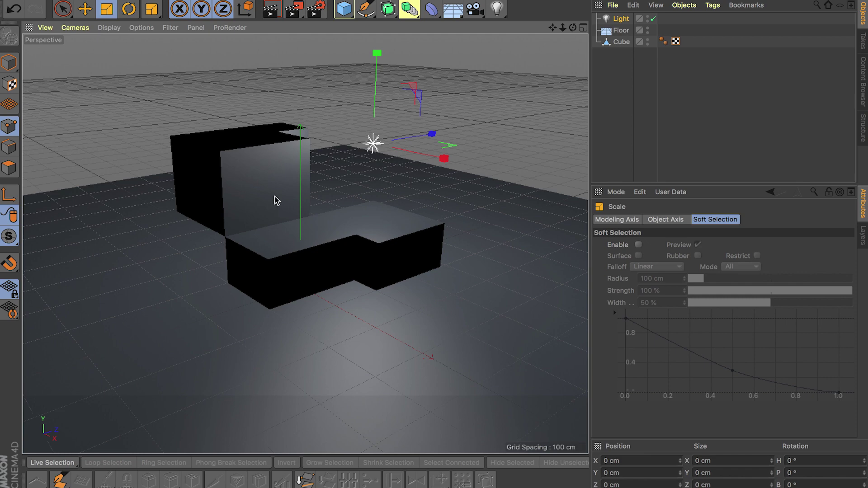
pyautogui.press('d')
pyautogui.press('m')
pyautogui.press('s')
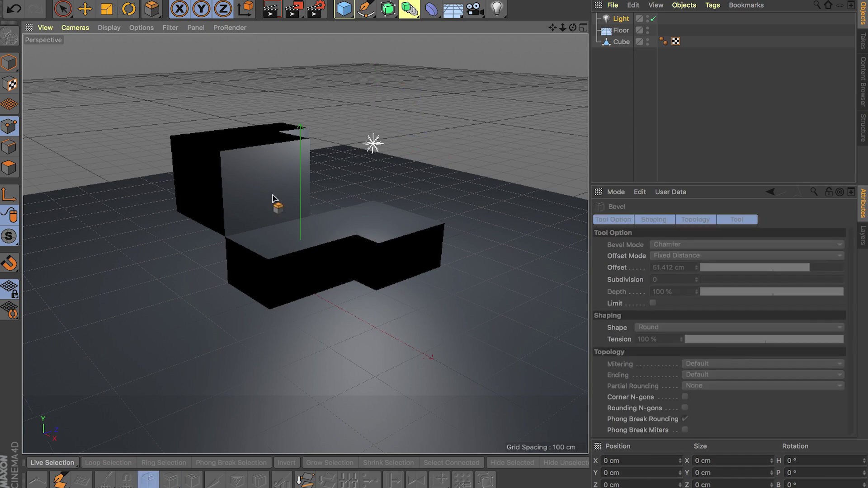
# Select the Cube object and view its mesh from a slightly different angle
pyautogui.click(617, 43)
pyautogui.keyDown('alt'); pyautogui.moveTo(416, 262); pyautogui.dragTo(454, 301, button='middle'); pyautogui.keyUp('alt')
pyautogui.keyDown('alt'); pyautogui.moveTo(453, 304); pyautogui.dragTo(432, 309); pyautogui.keyUp('alt')
pyautogui.keyDown('alt'); pyautogui.moveTo(432, 307); pyautogui.dragTo(402, 307, button='middle'); pyautogui.keyUp('alt')
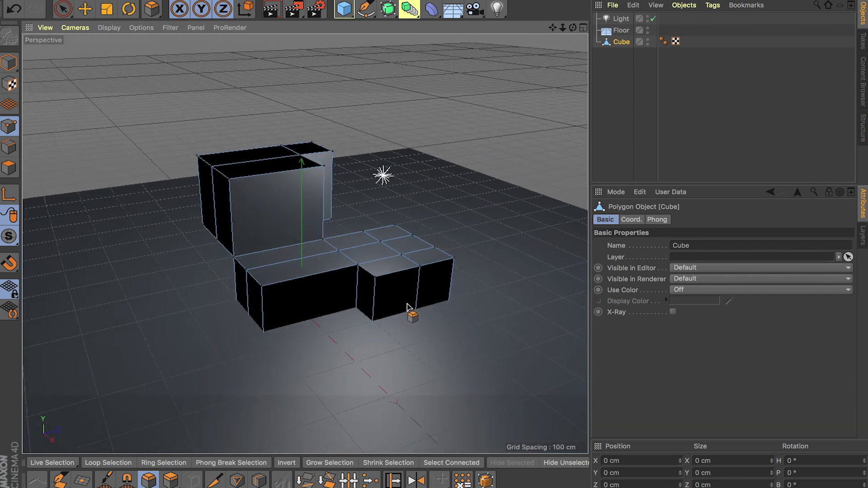